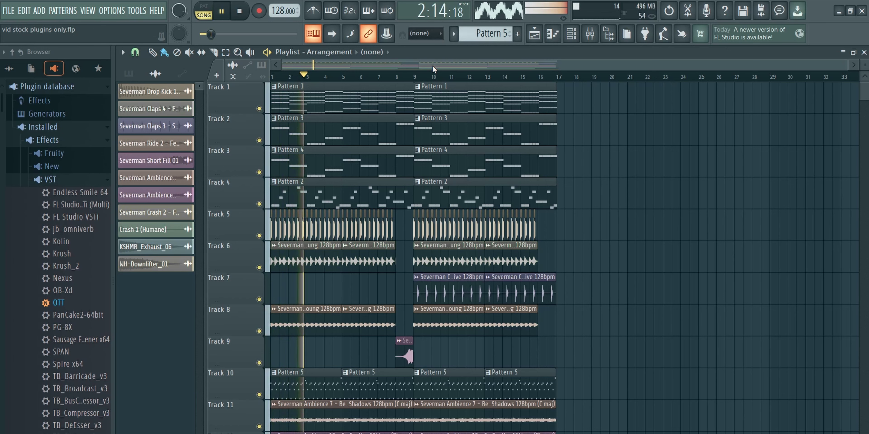
Review the playlist arrangement and the mixer levels while the song plays
key(XF86AudioLowerVolume)
key(XF86AudioRaiseVolume)
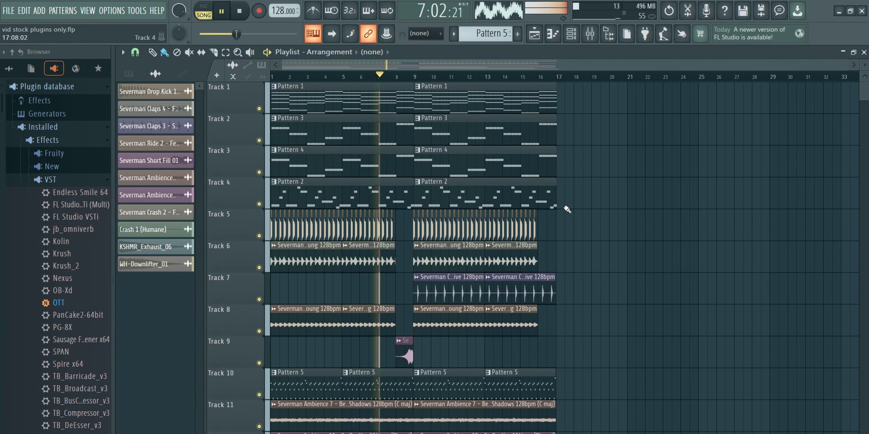
scroll(605, 261, down, 7)
scroll(606, 263, up, 7)
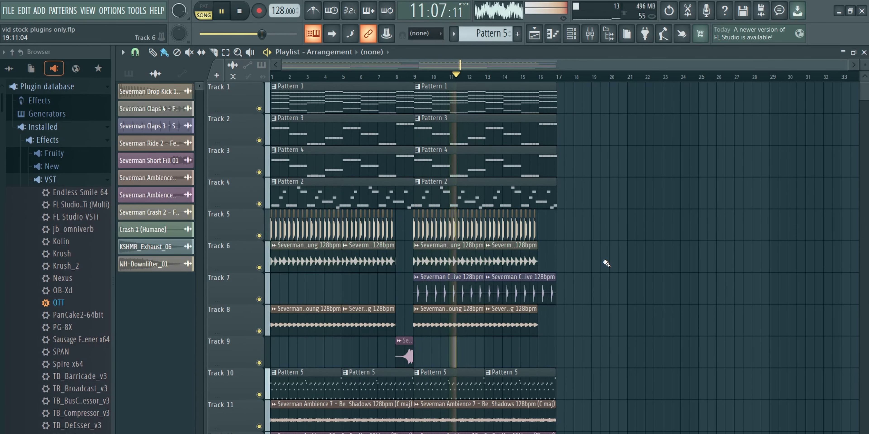
click(590, 34)
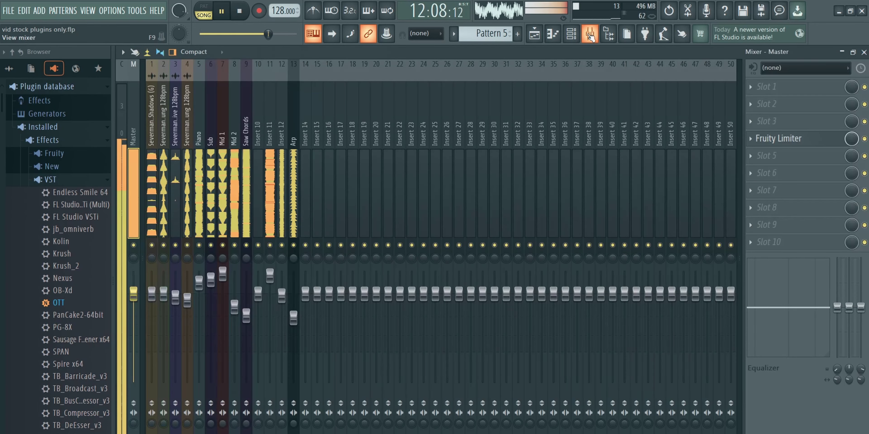
click(864, 53)
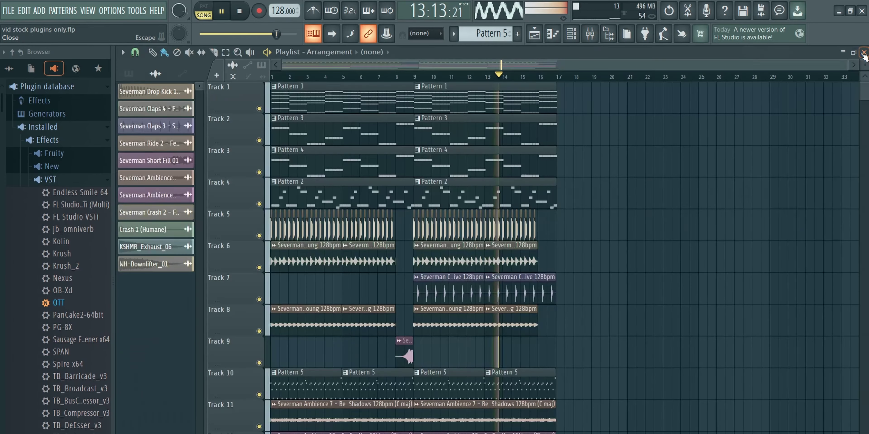
Show all channels in the channel rack instead of only the audio ones
click(572, 34)
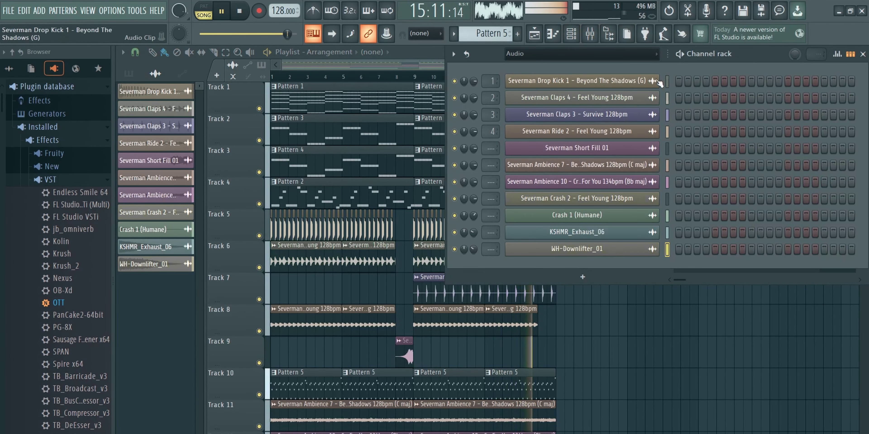
click(631, 57)
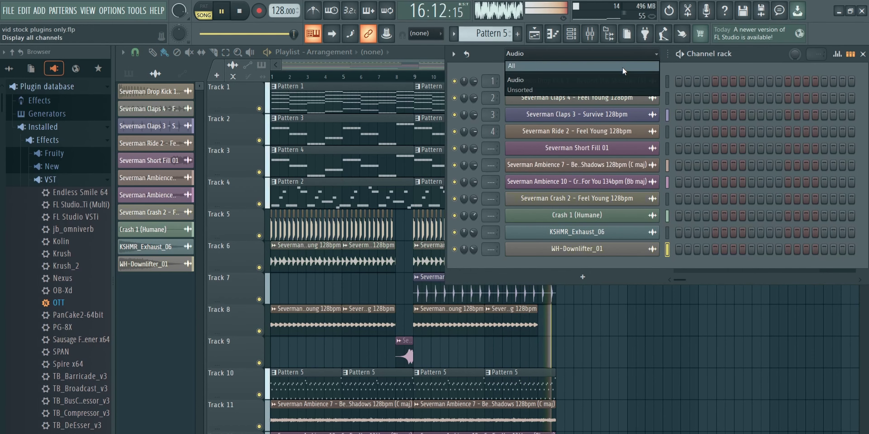
click(622, 67)
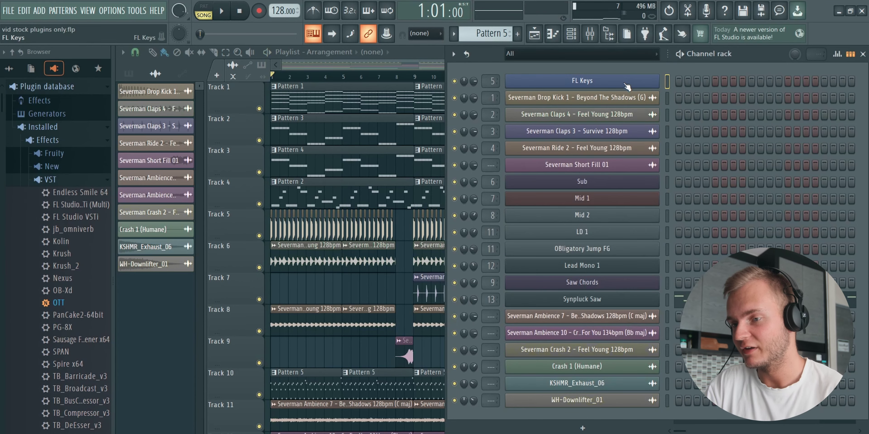
Inspect the synth settings of the Sub and Mid 1 channels
click(596, 185)
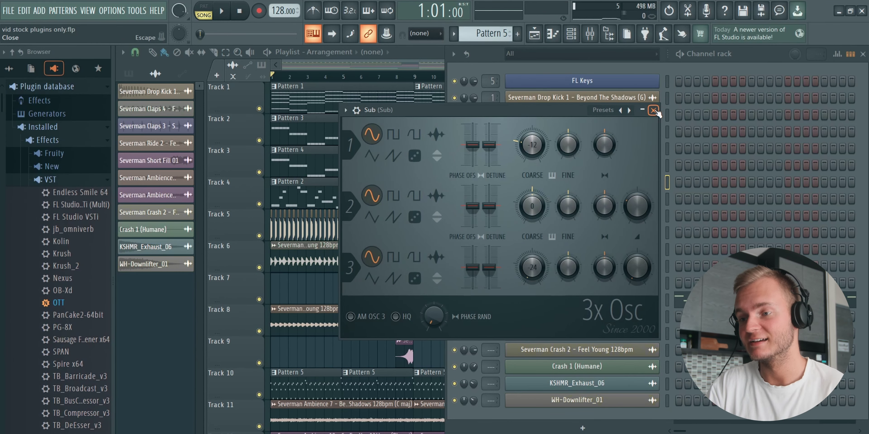
click(655, 109)
click(615, 198)
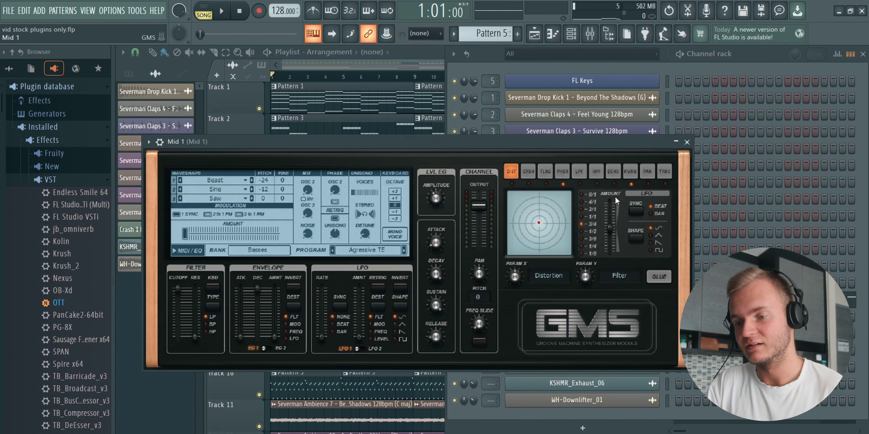
click(688, 142)
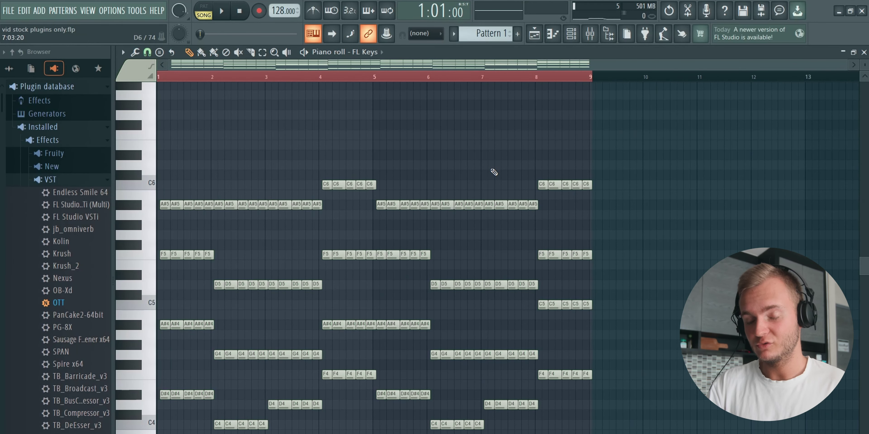
Select all the FL Keys notes of Pattern 1 in the piano roll
scroll(493, 172, down, 4)
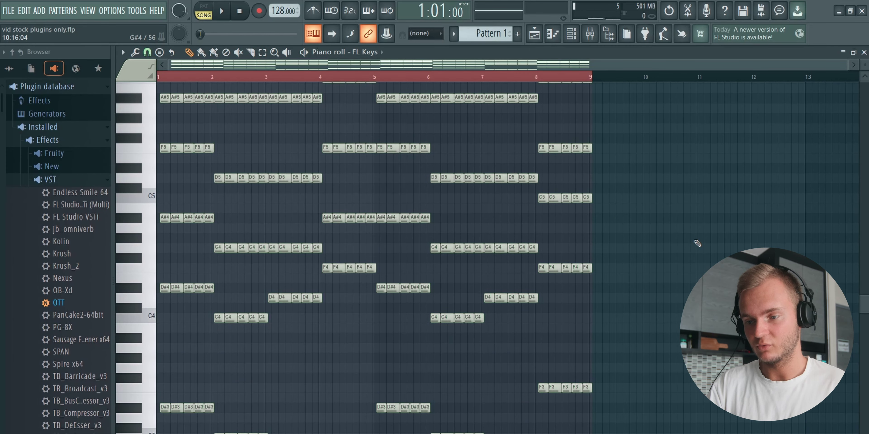
scroll(697, 242, down, 5)
key(ctrl+a)
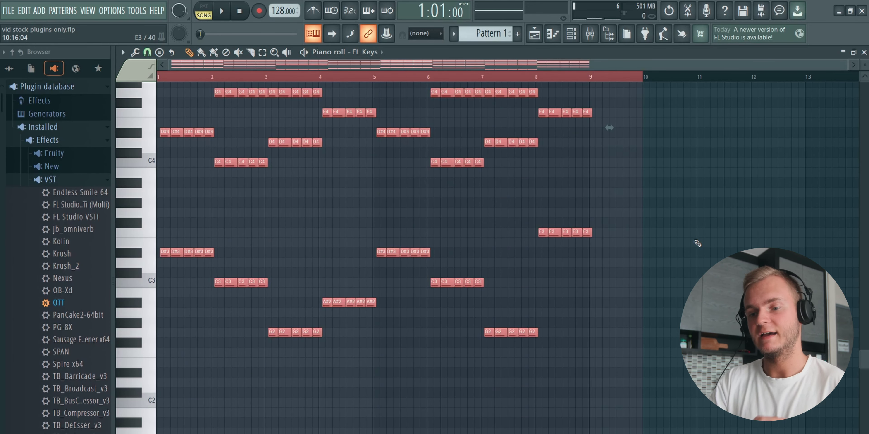
scroll(697, 243, up, 4)
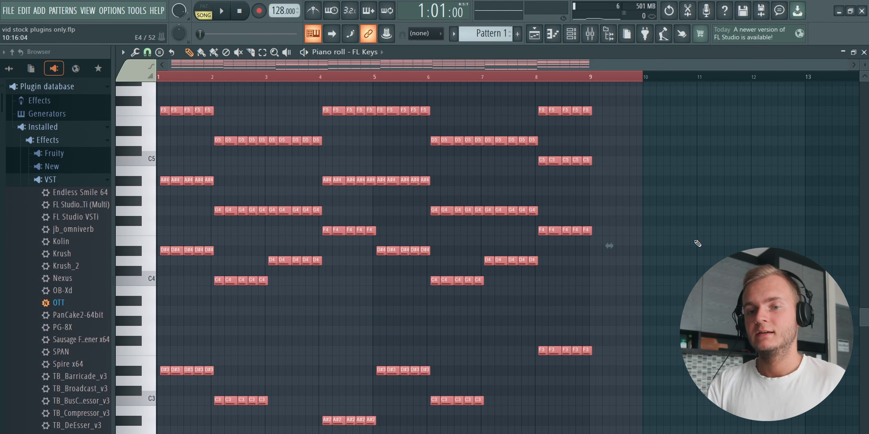
Go through the existing patterns, create a new one named "break chords", and access the FL Keys channel's options
click(571, 35)
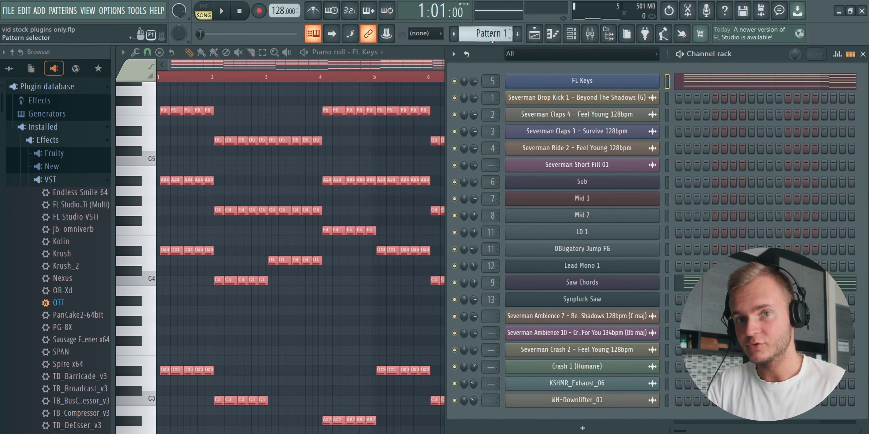
drag(486, 33, 496, 33)
click(570, 35)
click(579, 36)
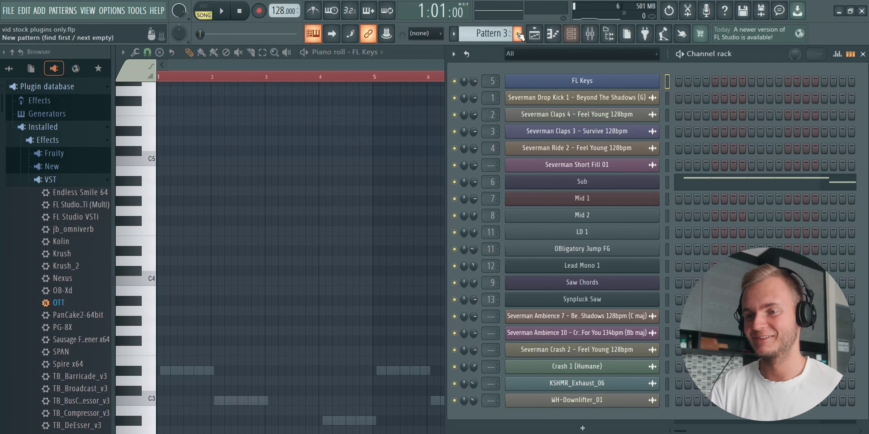
drag(484, 36, 483, 32)
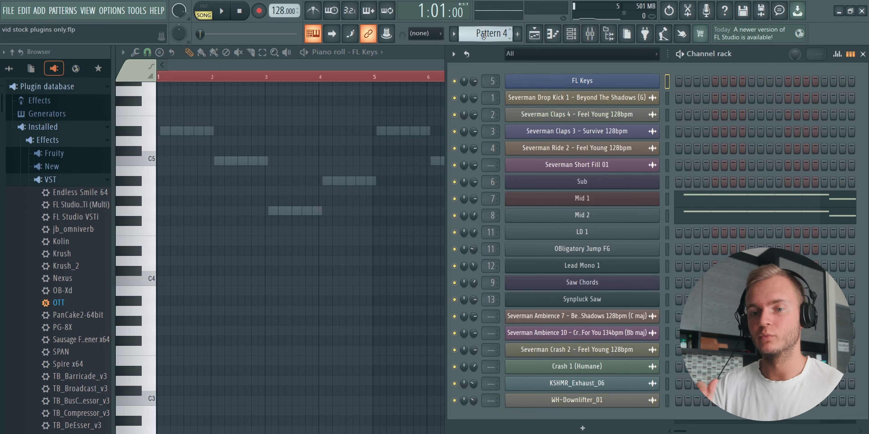
drag(484, 35, 483, 27)
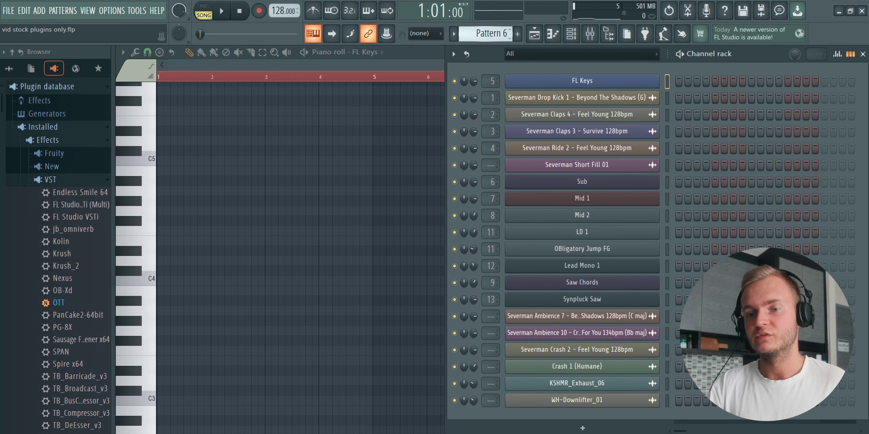
click(519, 34)
click(571, 34)
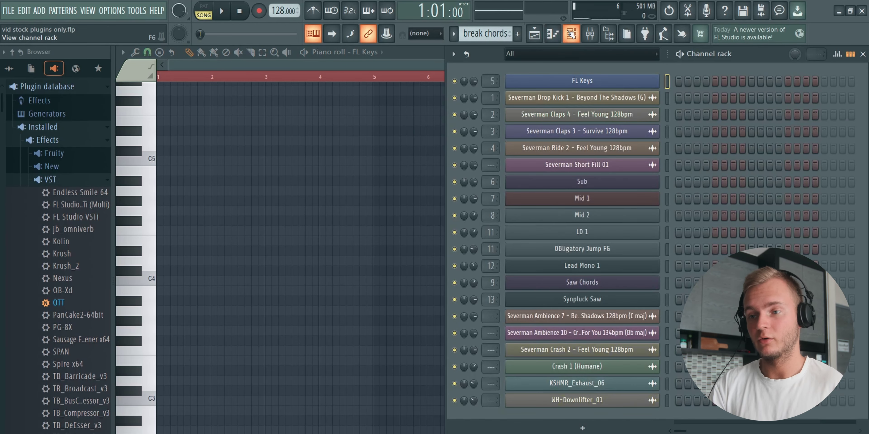
right_click(644, 85)
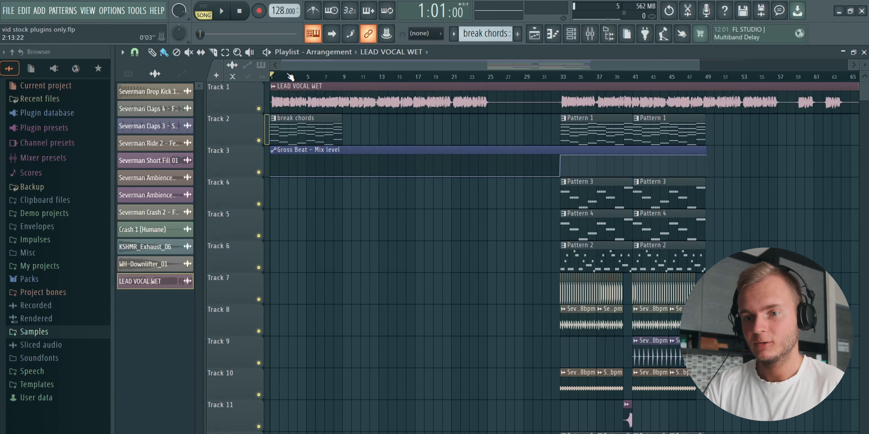
Load Fruity Love Philter into slot 8 of the Piano mixer track and create an automation clip for its filter 1 cutoff
key(space)
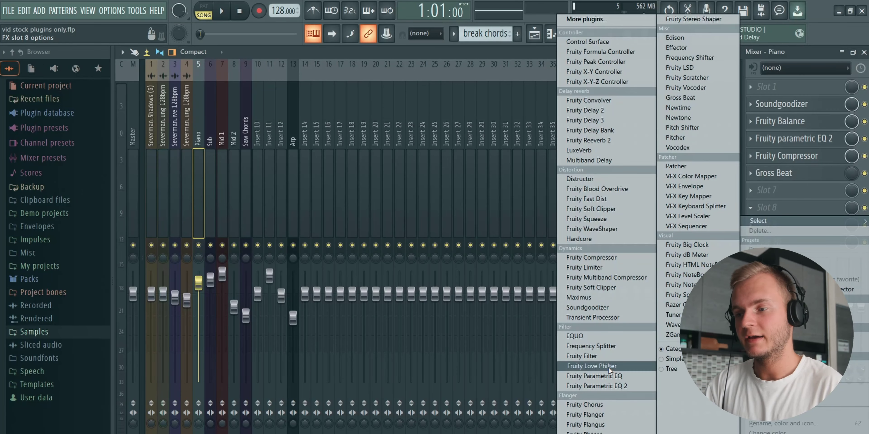
click(608, 367)
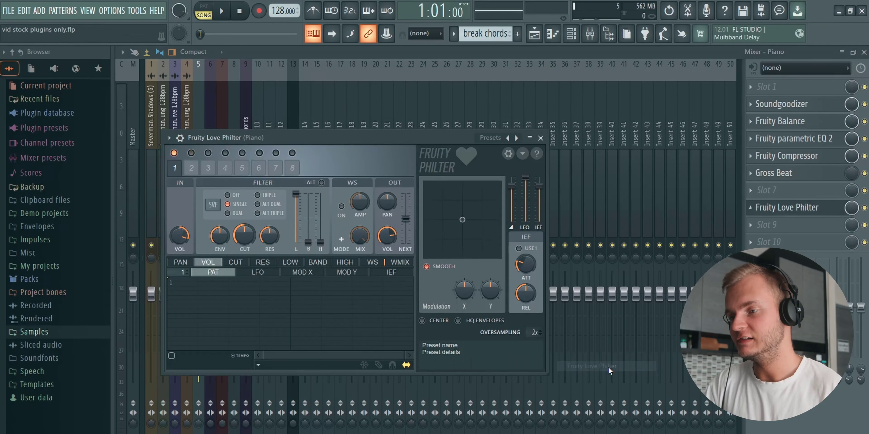
right_click(248, 242)
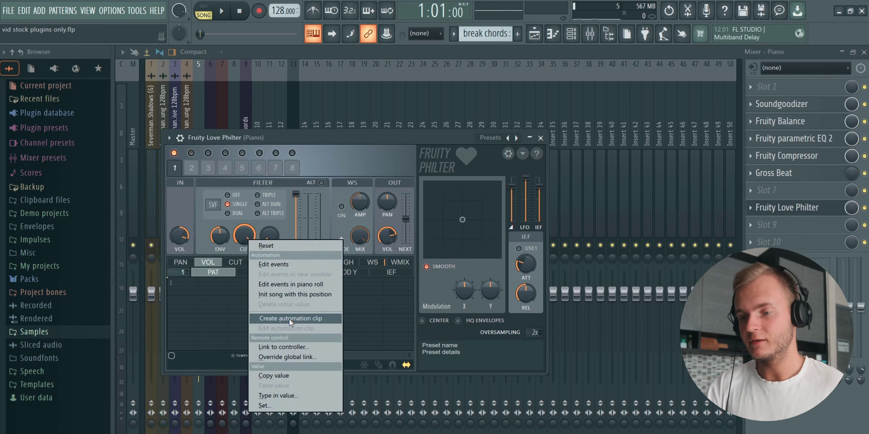
click(332, 318)
click(828, 209)
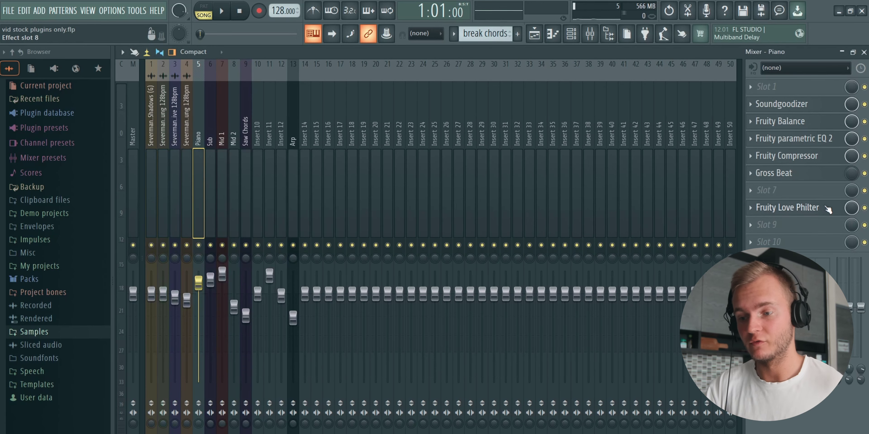
click(864, 52)
Lower the start of the Love Philter cutoff automation and add a raised point at bar 33 with a curved rise into it
key(space)
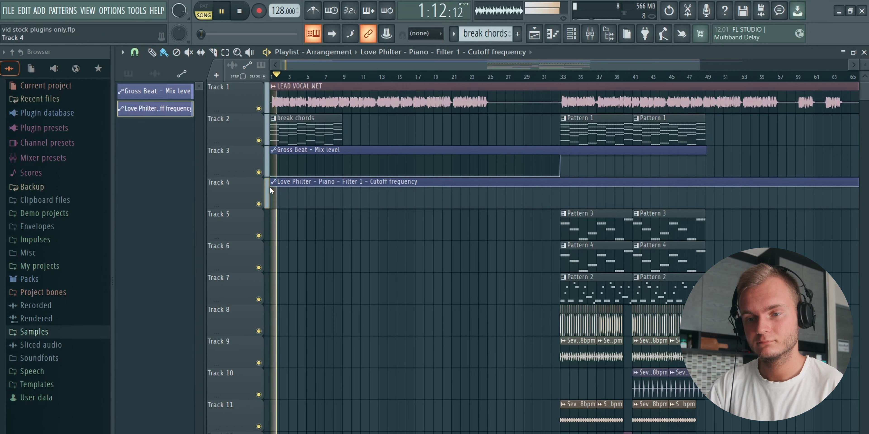
drag(271, 186, 267, 200)
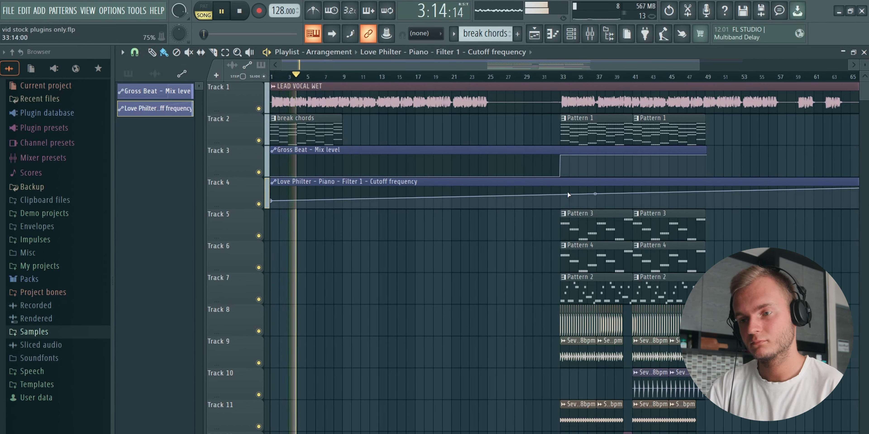
right_click(561, 191)
drag(563, 191, 563, 187)
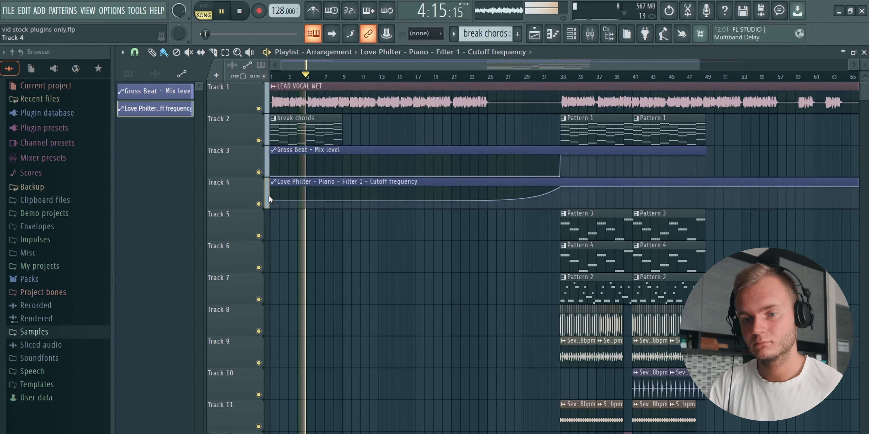
Enter an exact, lower value for the first point of the Love Philter cutoff automation
right_click(270, 200)
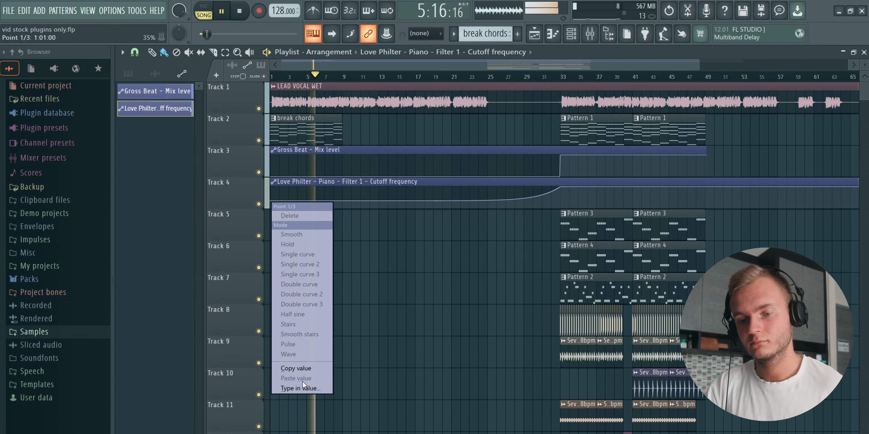
click(303, 384)
text(0)
key(Return)
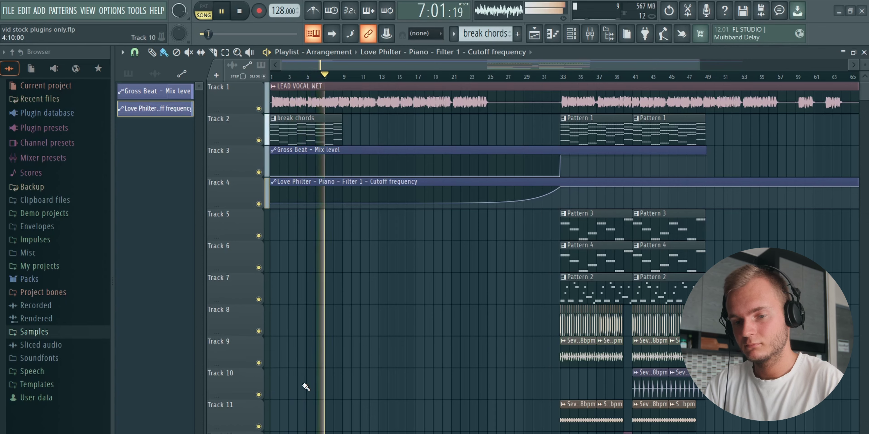
Switch the "break pluck" synth to its next preset
key(space)
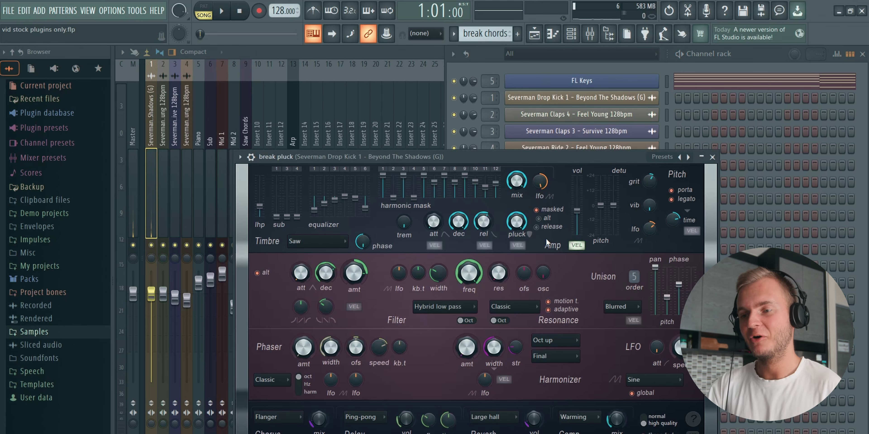
click(688, 158)
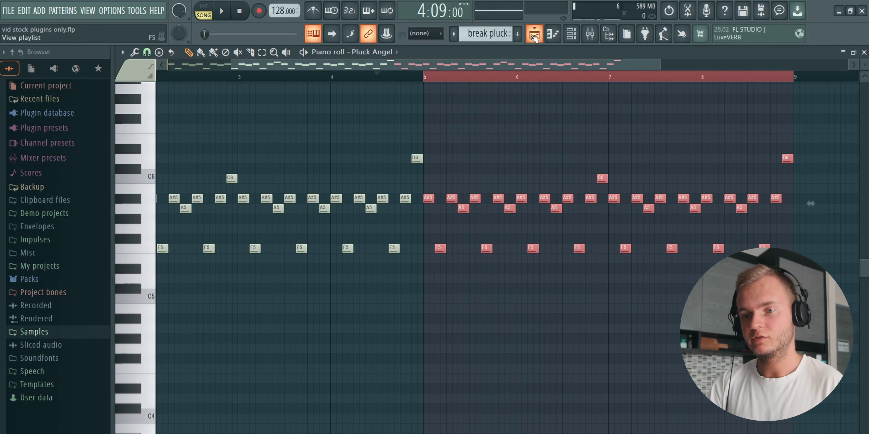
Play the arrangement with the LEAD VOCAL WET track muted and open the Pluck Angel channel from the channel rack
key(F5)
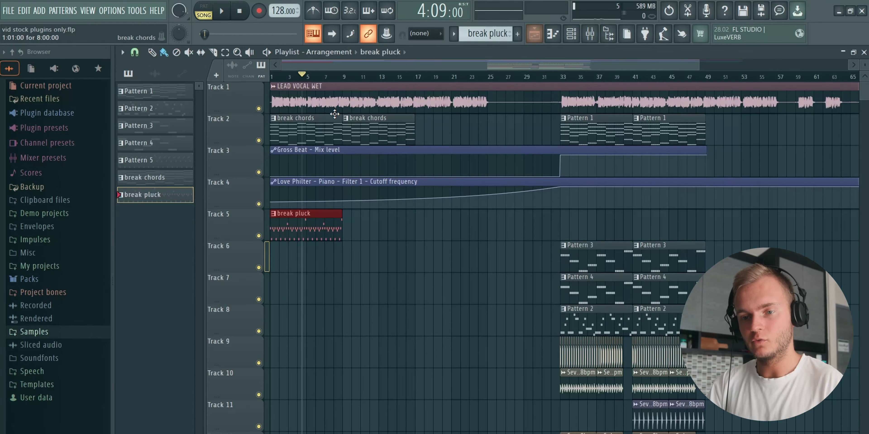
key(space)
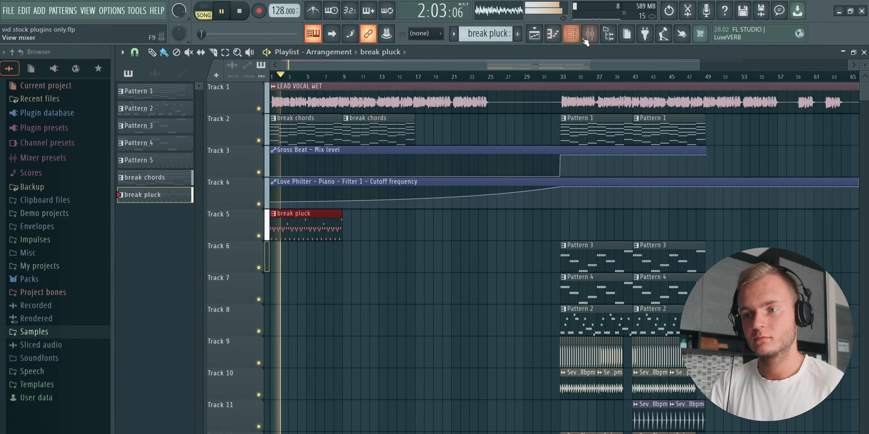
click(259, 109)
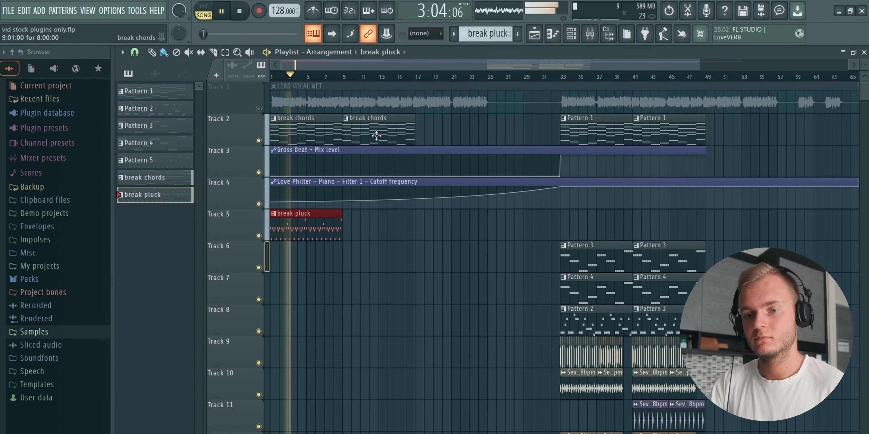
click(575, 35)
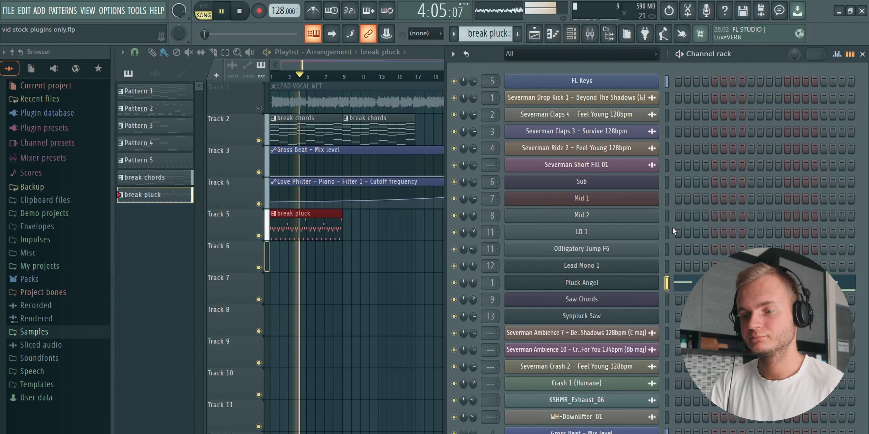
click(583, 289)
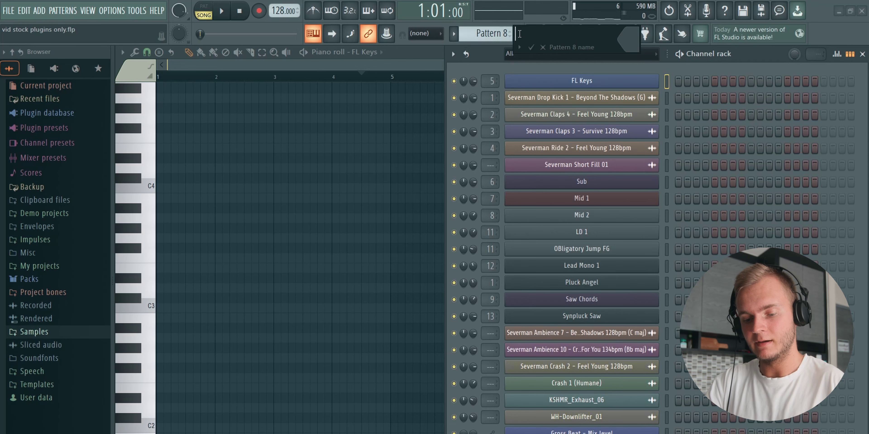
Name the new pattern "break bass" and listen to its notes on 3x Osc, keeping the piano roll visible
text(break bass)
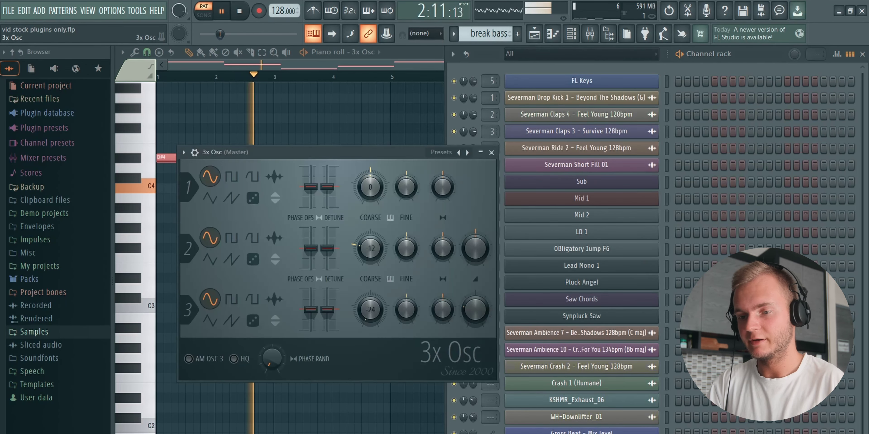
drag(375, 158, 597, 142)
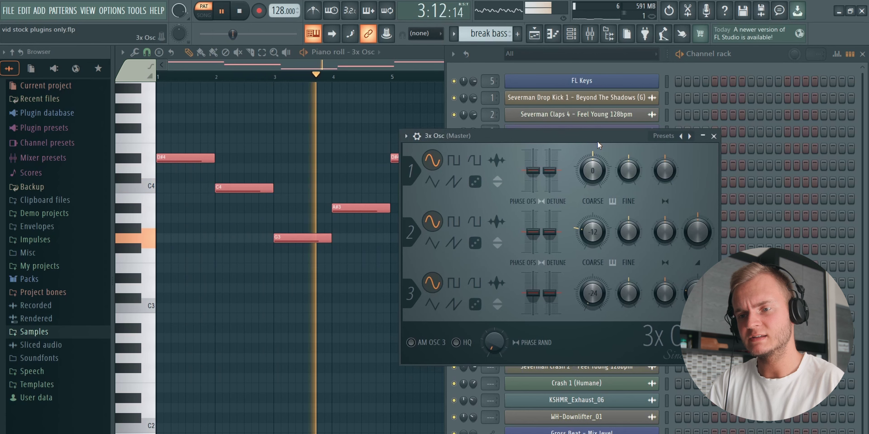
key(space)
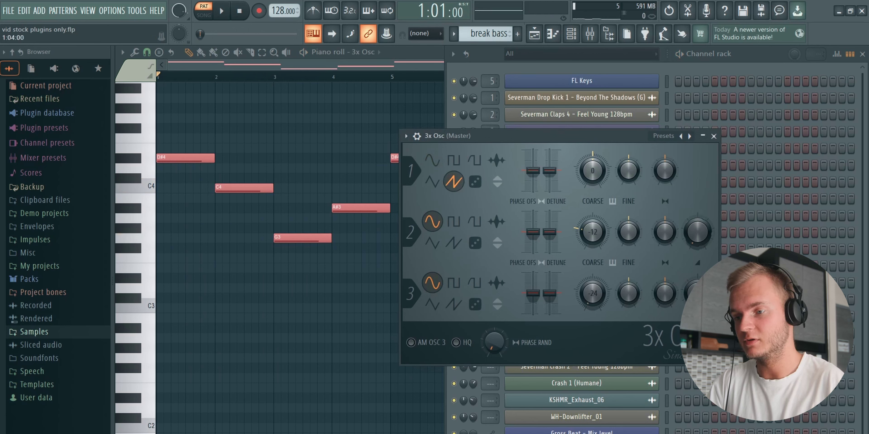
Set oscillator 1 of 3x Osc to a coarse pitch of -24 semitones and a stereo detune of +24 cents
key(space)
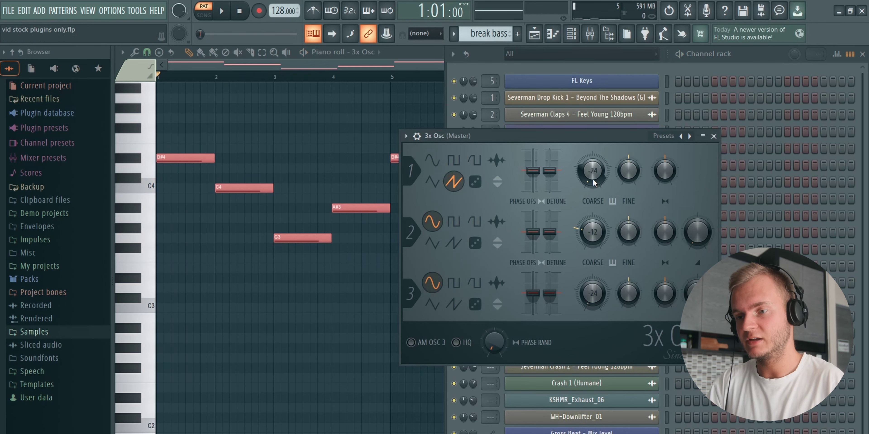
key(space)
drag(549, 170, 549, 161)
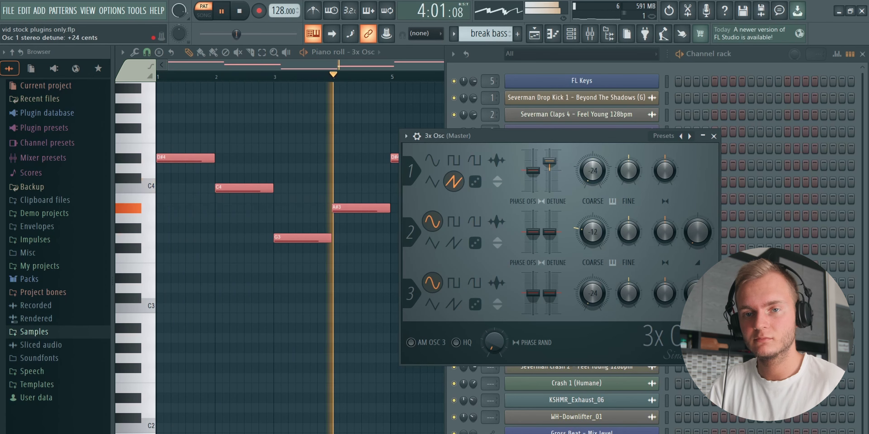
key(space)
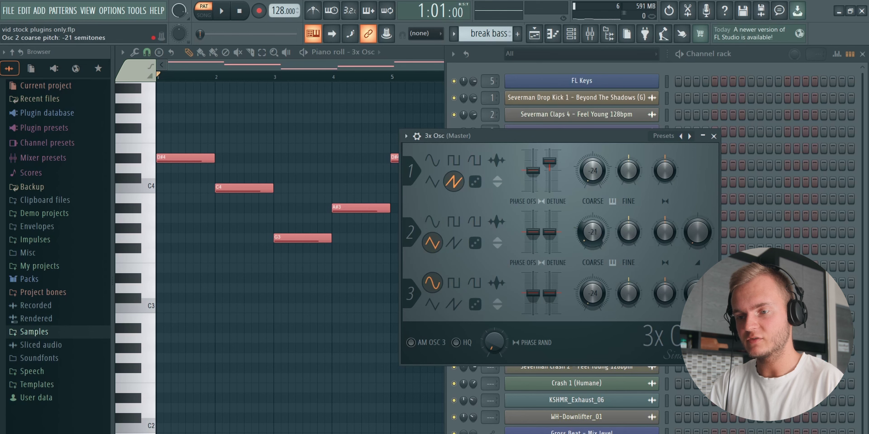
Set oscillator 2's coarse pitch to -24 semitones, adjust its level during playback and open the synth's channel settings
drag(593, 232, 593, 235)
key(space)
drag(697, 232, 697, 236)
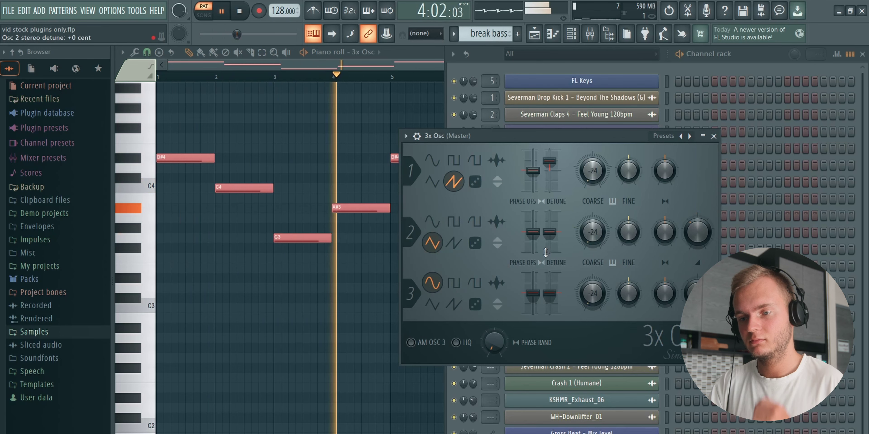
key(space)
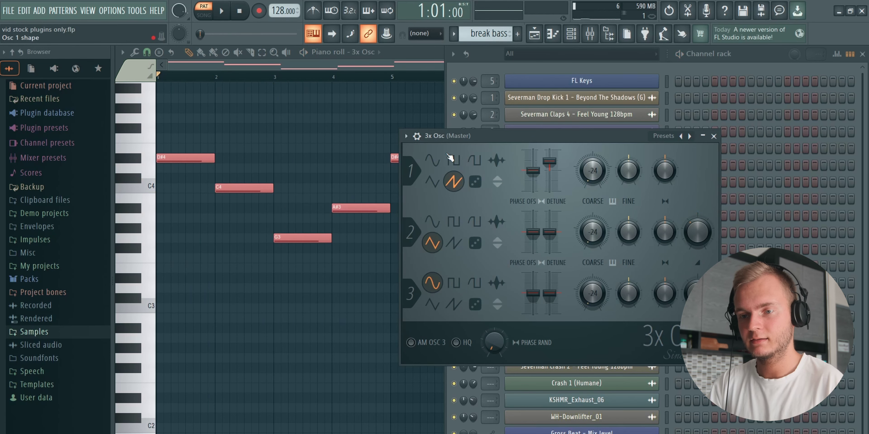
click(417, 136)
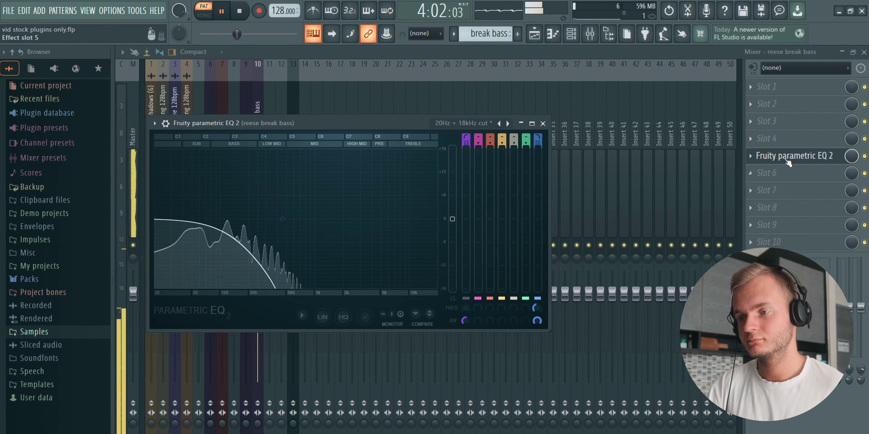
Add Fruity Fast Dist after the EQ on the reese break bass mixer track, reduce its mix and compare the sound with it bypassed
click(784, 159)
click(772, 175)
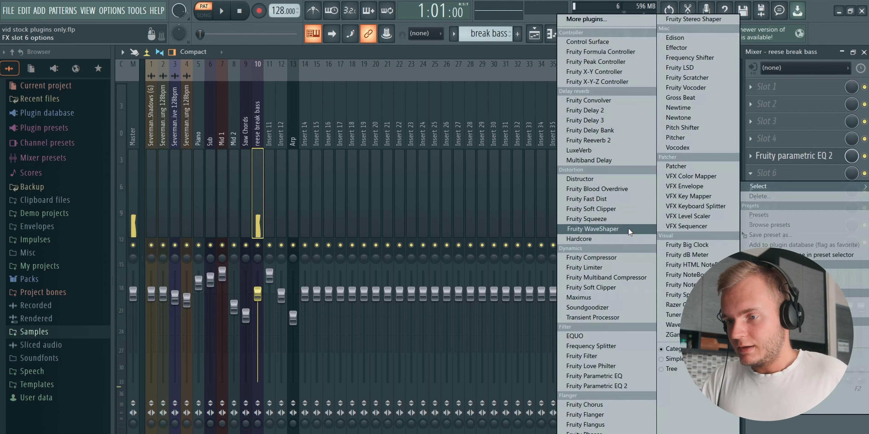
click(616, 200)
key(space)
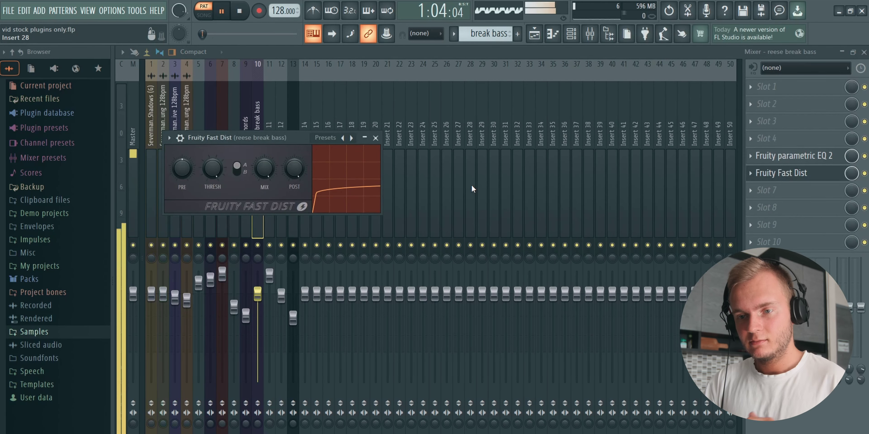
drag(265, 169, 265, 171)
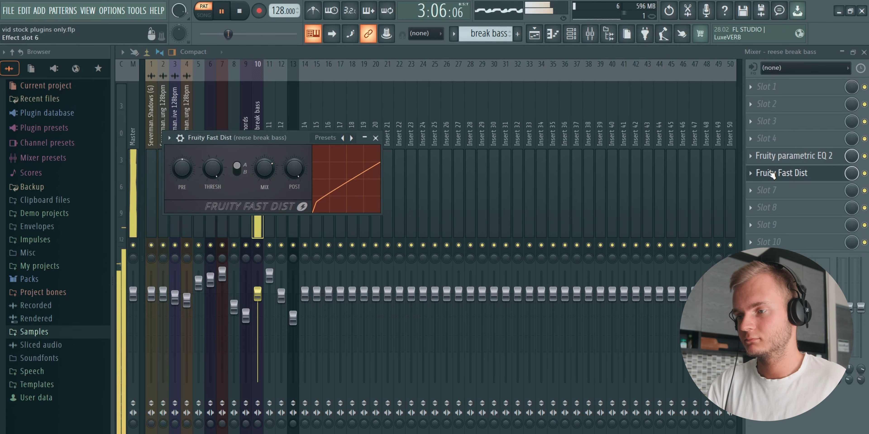
click(865, 173)
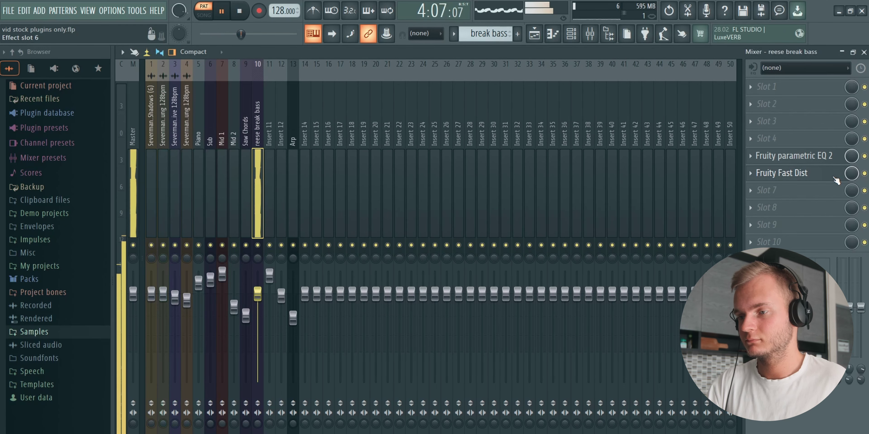
Add a second Fruity Parametric EQ 2 after the distortion and move one of its bands lower in frequency
click(806, 196)
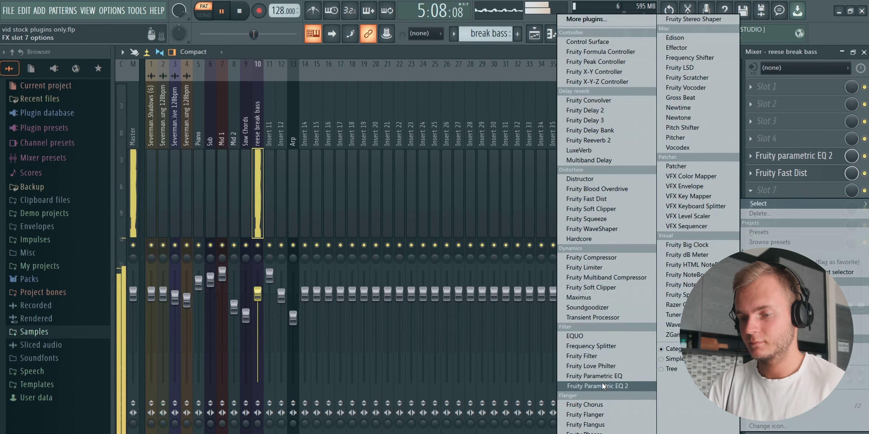
click(594, 387)
drag(322, 253, 248, 235)
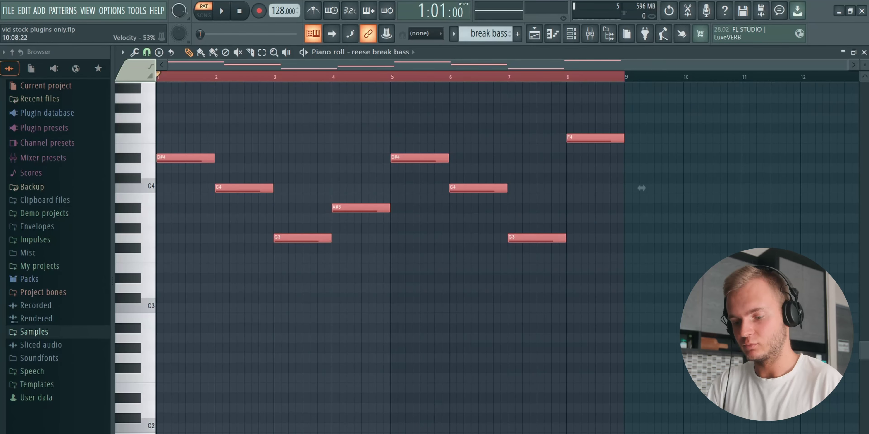
Transpose the break bass notes down one octave and switch oscillator 3 to a triangle wave, adjusting its level during playback
key(ctrl+Down)
click(572, 38)
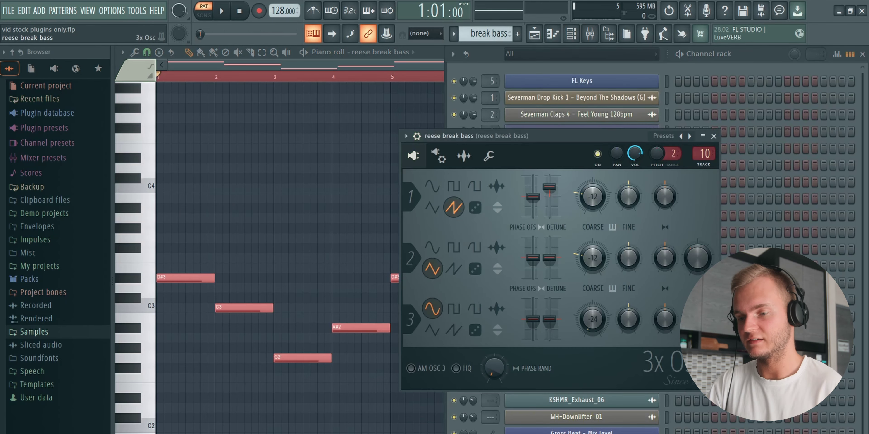
key(space)
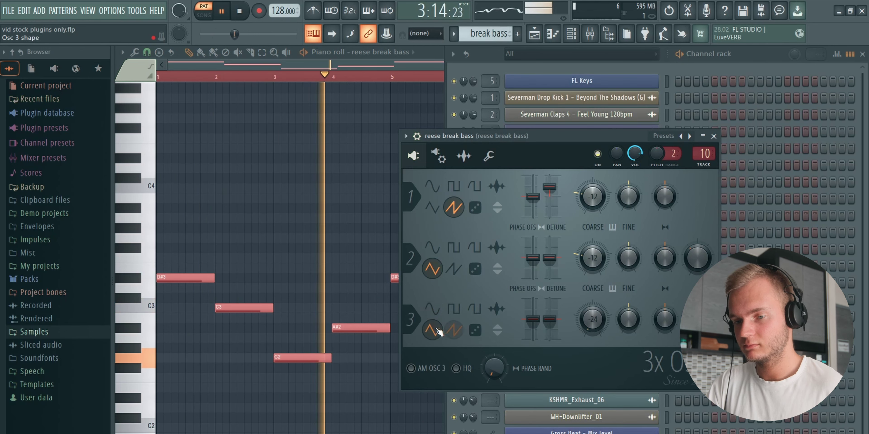
click(437, 329)
drag(697, 319, 697, 320)
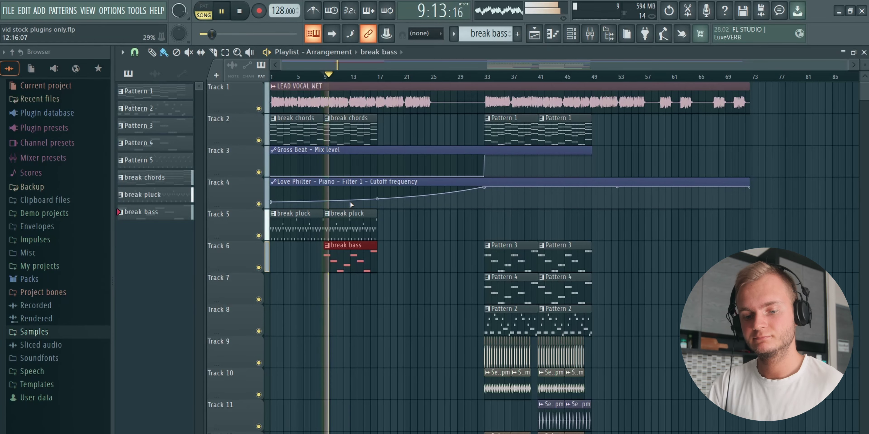
Toggle the mute of the break bass track while the arrangement plays to judge how the bass fits
key(XF86AudioLowerVolume)
scroll(422, 234, down, 1)
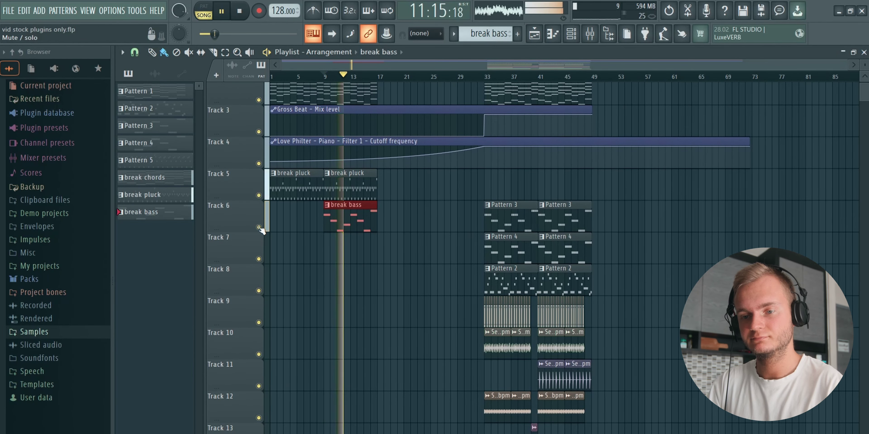
click(258, 228)
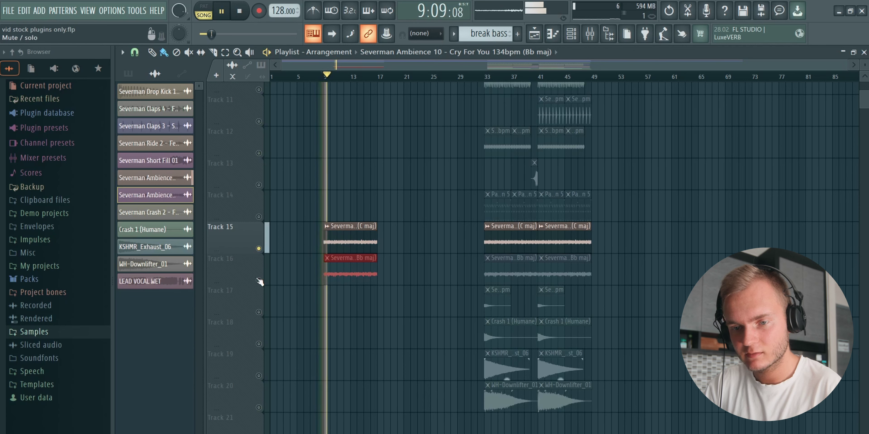
Compare the two ambience tracks by muting and soloing them during playback, and turn all tracks back on
click(259, 280)
click(261, 250)
click(261, 250)
click(261, 250)
right_click(262, 250)
right_click(263, 251)
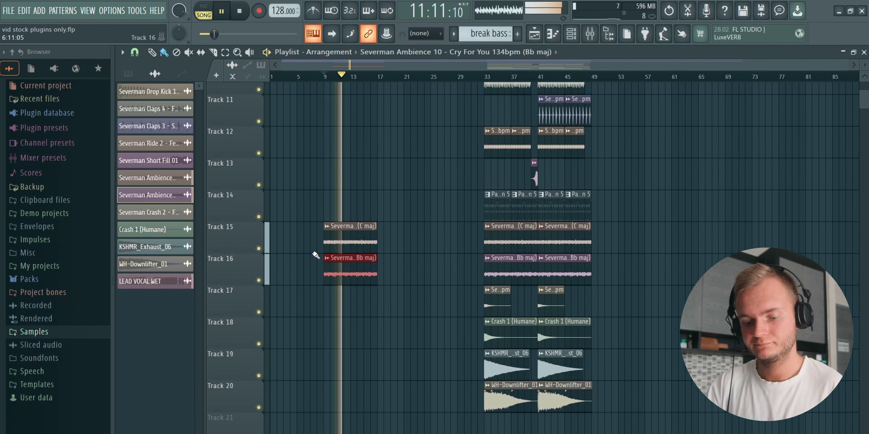
Duplicate the ambience clips on Tracks 15 and 16 twice so they run from bar 9 to bar 33
key(space)
key(space)
drag(386, 244, 320, 306)
key(ctrl+b)
key(ctrl+b)
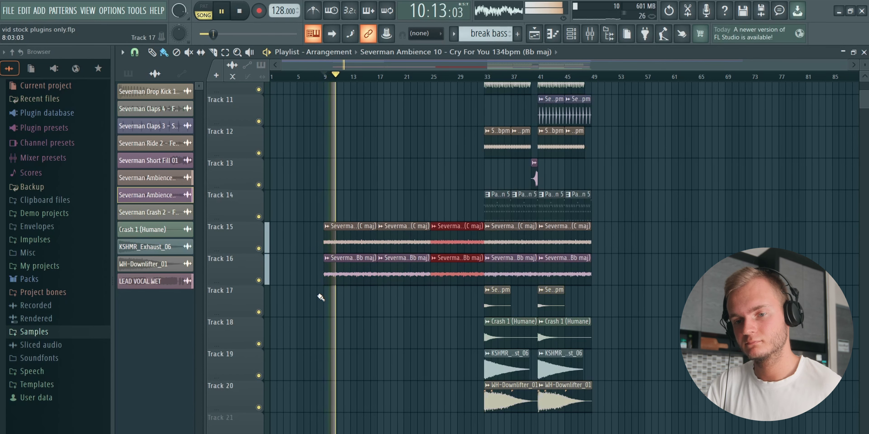
click(590, 38)
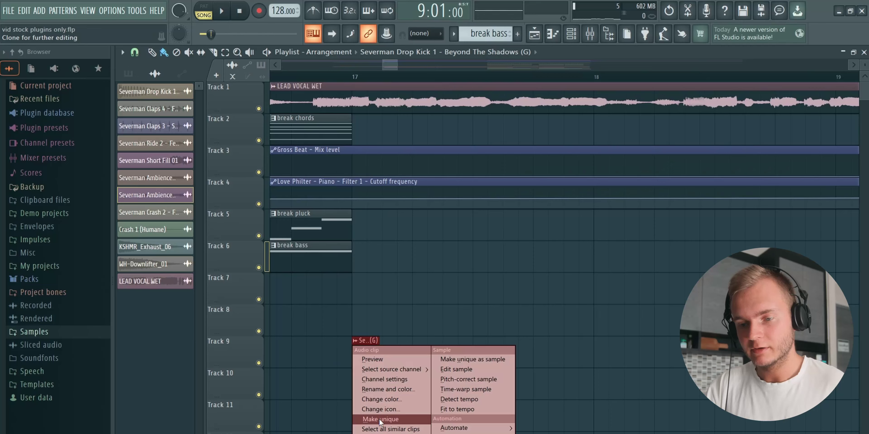
Make the kick clip at bar 17 unique and route its channel to mixer track 14
click(381, 372)
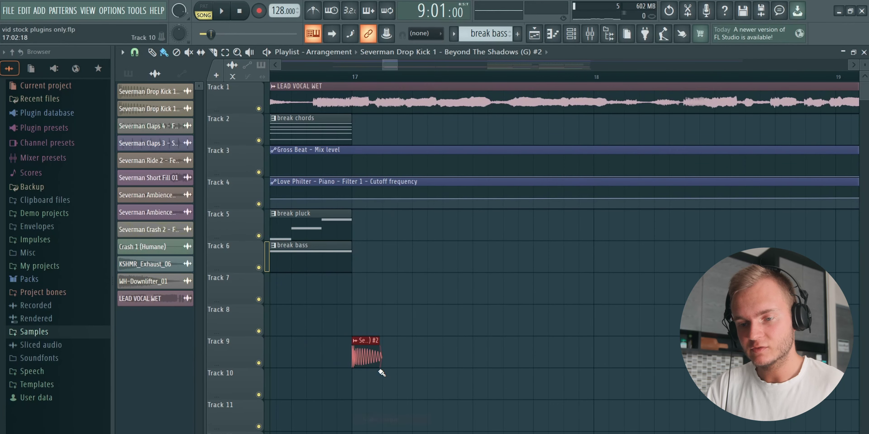
double_click(373, 349)
mouse_move(448, 325)
mouse_down()
mouse_move(445, 308)
mouse_move(448, 320)
mouse_up()
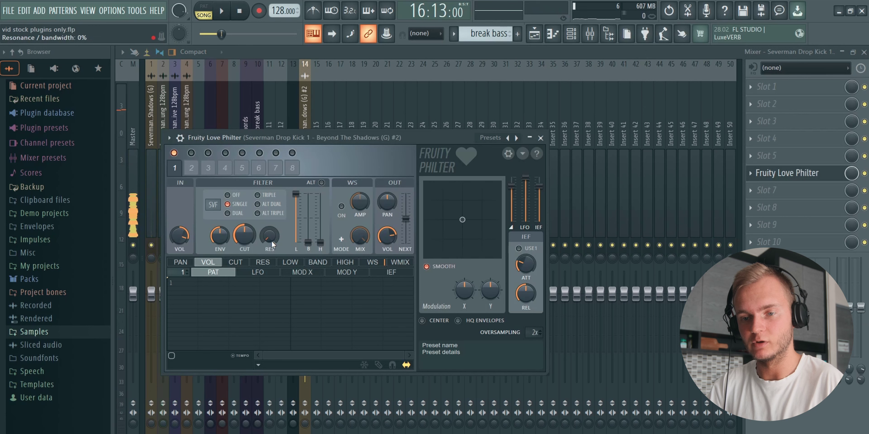
Lower the cutoff of Fruity Love Philter on the unique kick's mixer track and listen to the filtered kick
drag(254, 238, 254, 243)
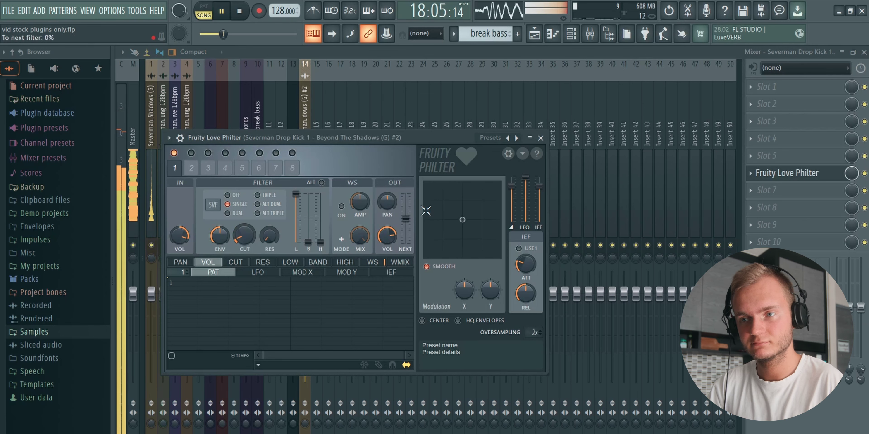
click(811, 173)
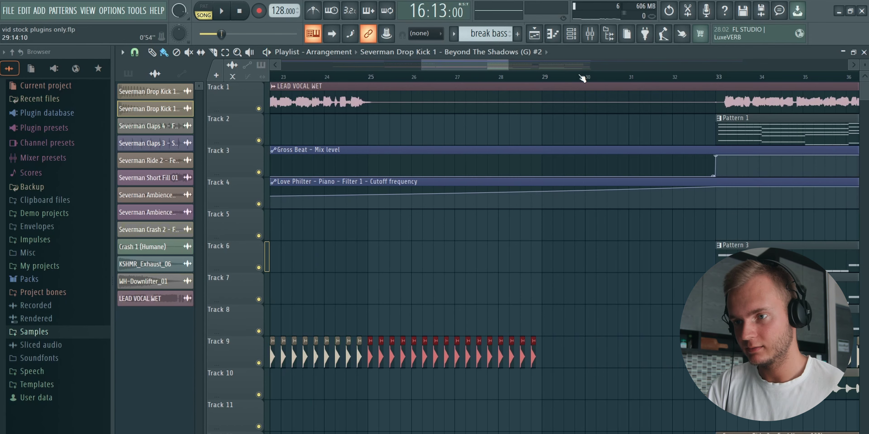
Duplicate the break bass and break pluck clips that start at bar 17 so both parts continue from bar 25 to bar 33
scroll(702, 86, up, 3)
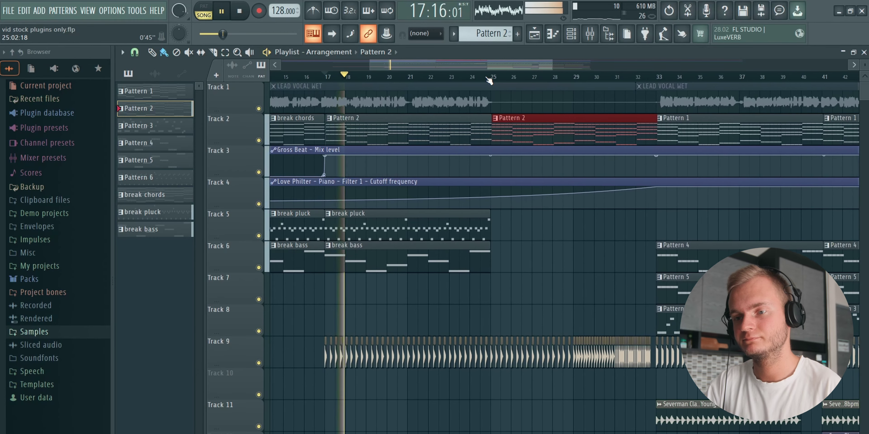
scroll(489, 81, up, 2)
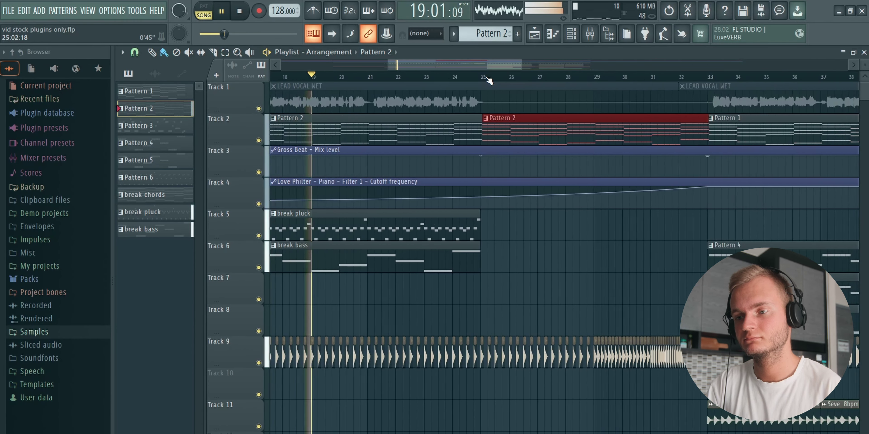
scroll(489, 80, down, 5)
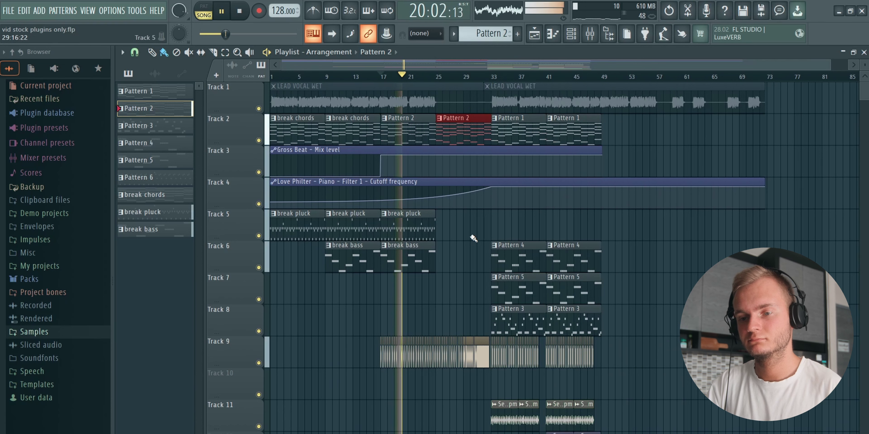
ctrl+click(425, 261)
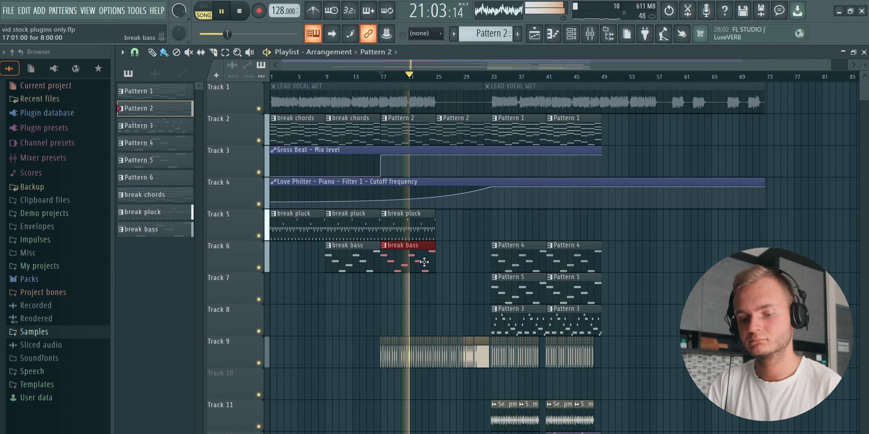
key(ctrl+b)
ctrl+click(410, 231)
key(ctrl+b)
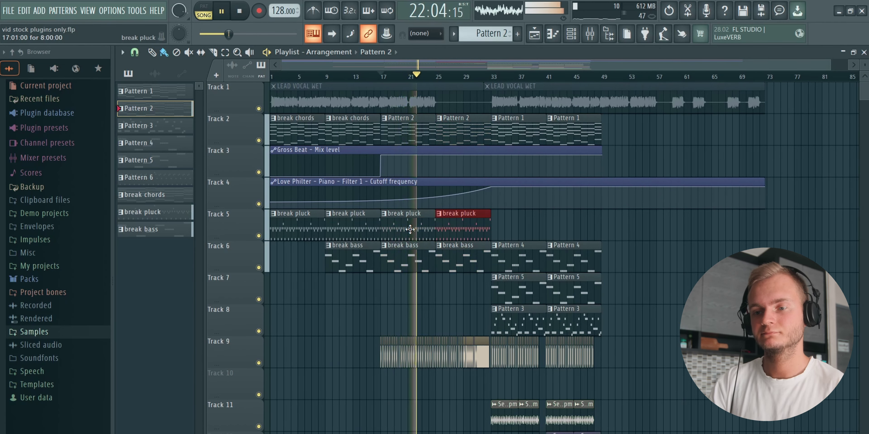
Adjust the bar 17 point of the Love Philter cutoff automation and stop playback
drag(380, 200, 381, 200)
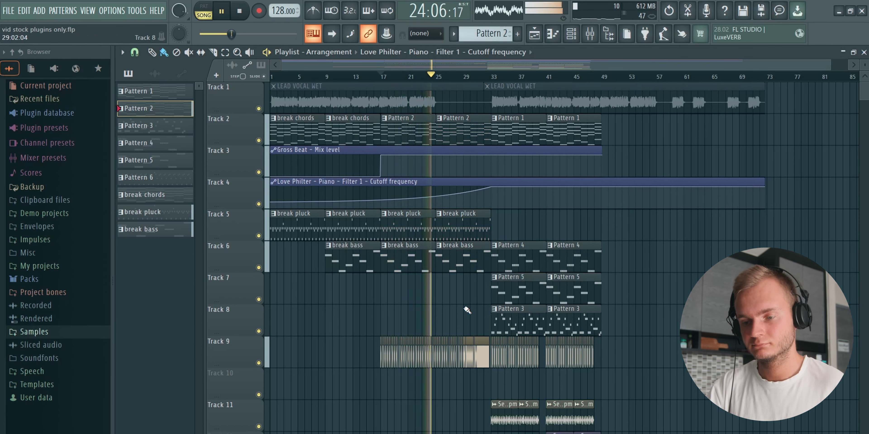
scroll(466, 307, down, 4)
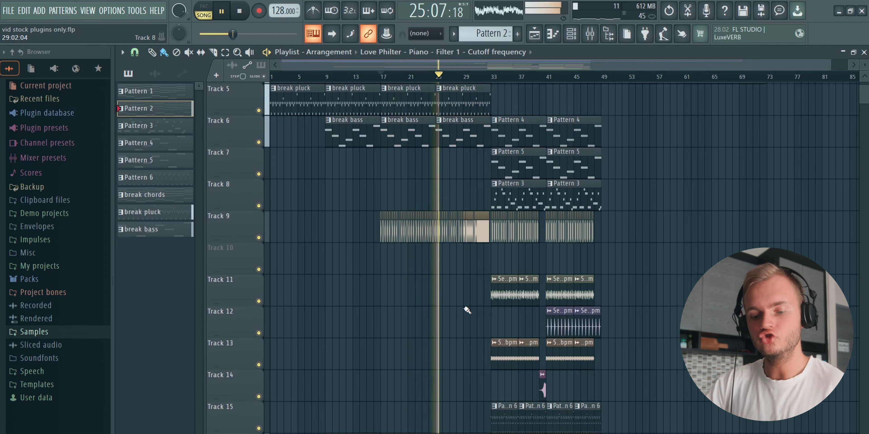
key(space)
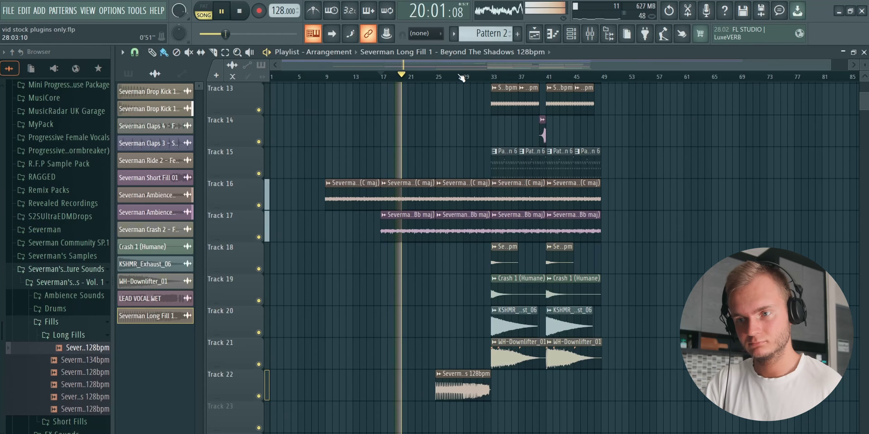
Place the one-bar Severman Short Fill 6 sample on track 23 at bar 32 and play it into the drop
click(458, 78)
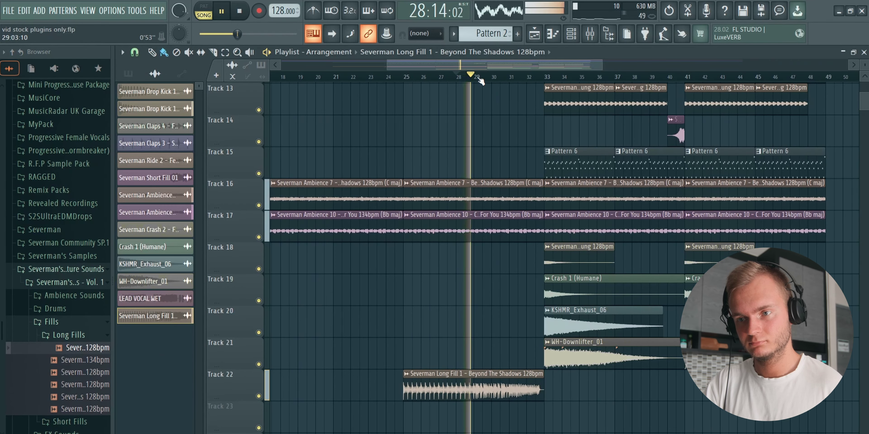
scroll(483, 79, up, 2)
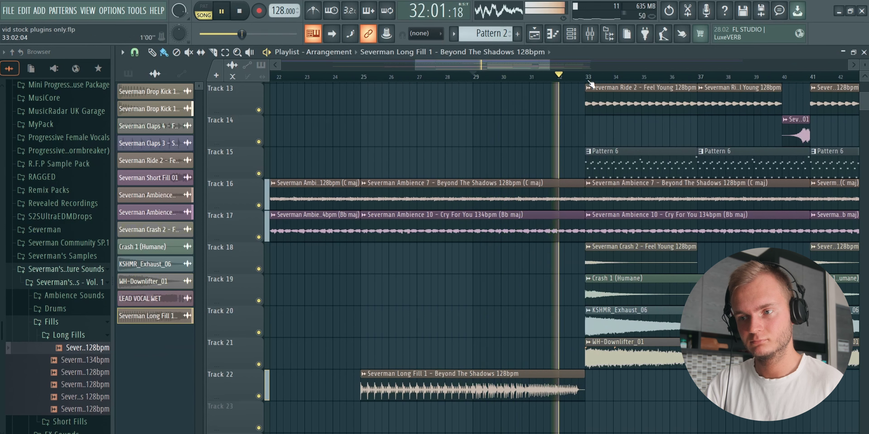
drag(85, 421, 580, 423)
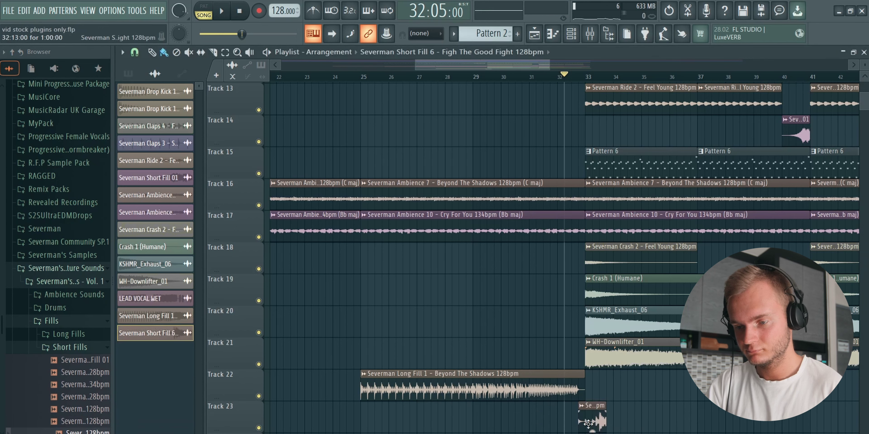
key(space)
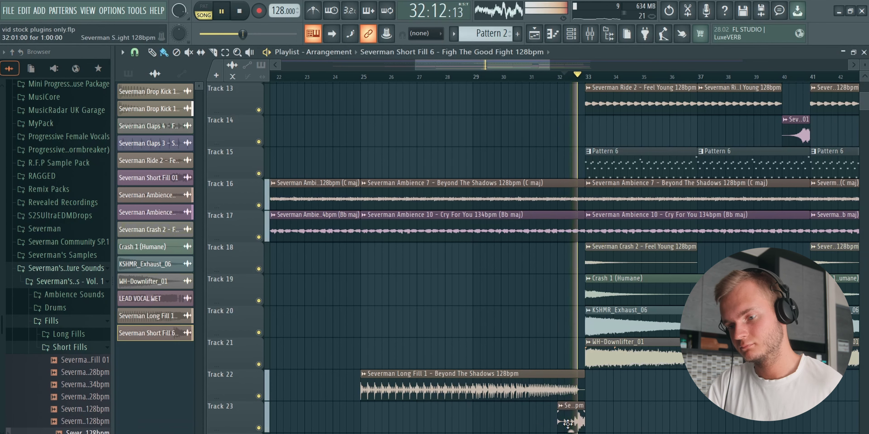
click(560, 77)
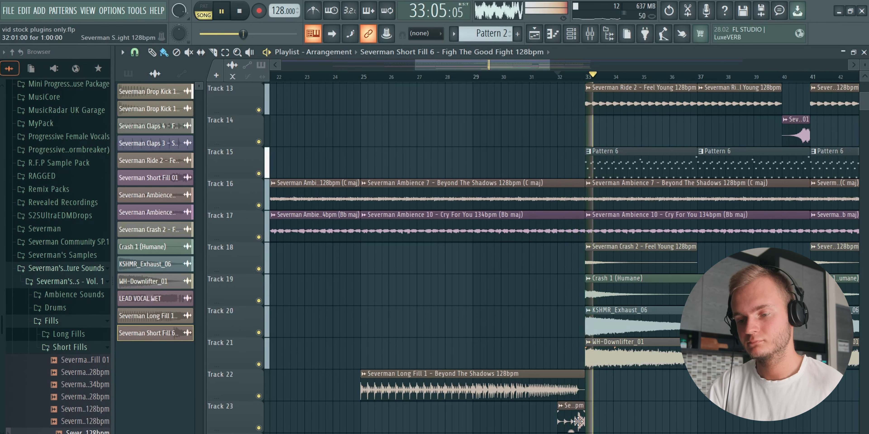
key(space)
Create an automation clip for the Fruity Love Philter output volume on the unique drop kick and show it in the playlist
scroll(584, 295, up, 10)
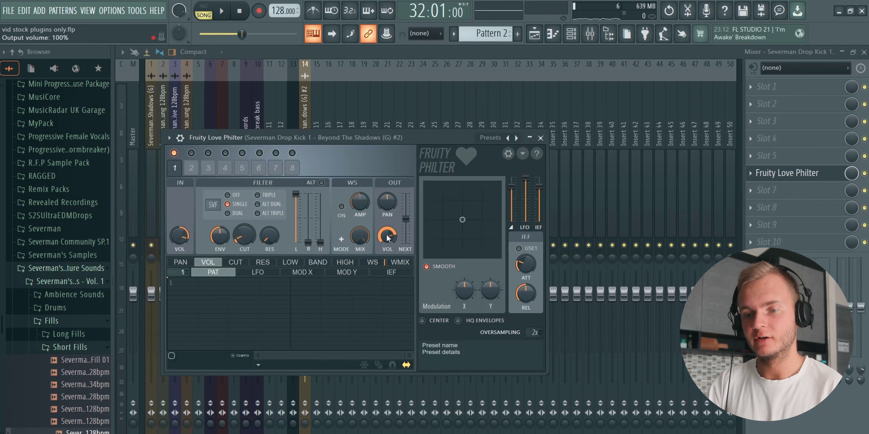
right_click(388, 237)
click(439, 314)
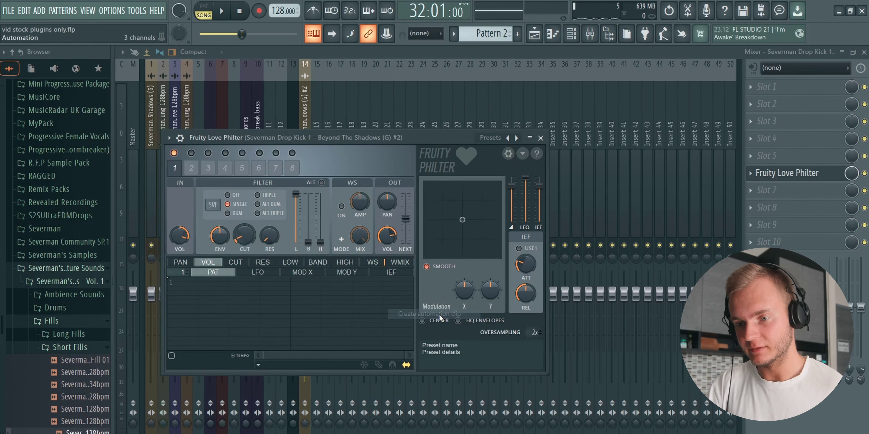
click(531, 33)
Isolate tracks 9 and 10 and shape the kick's output volume automation with a 50% point at bar 17 and a dip before bar 33
right_click(259, 271)
click(259, 239)
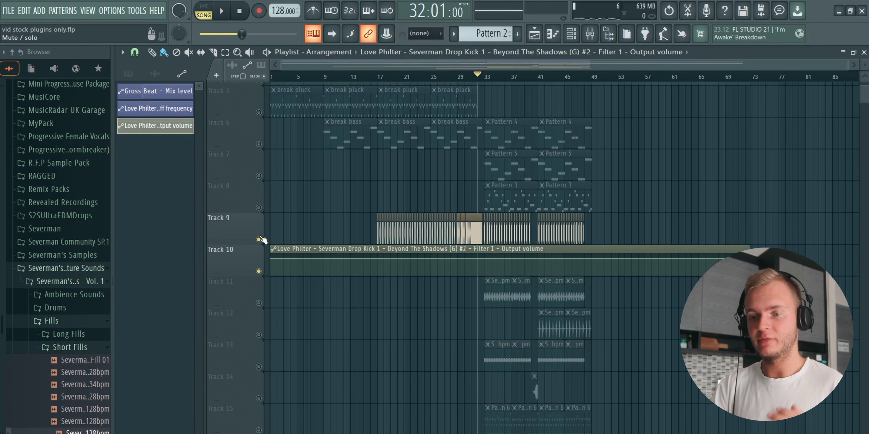
scroll(475, 82, up, 3)
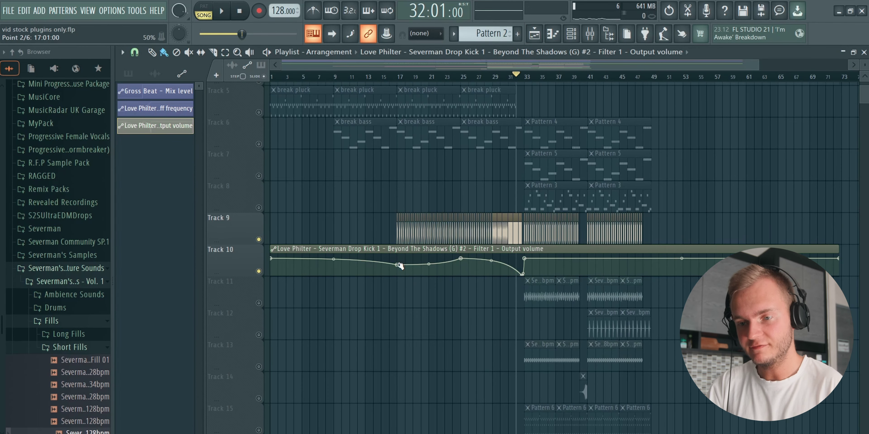
right_click(398, 266)
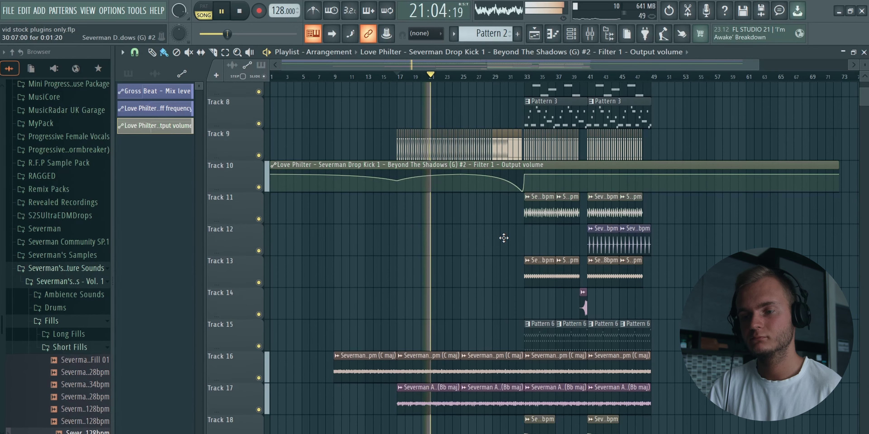
Unmute the first LEAD VOCAL WET clip and play back the build-up leading to the drop
scroll(502, 237, down, 5)
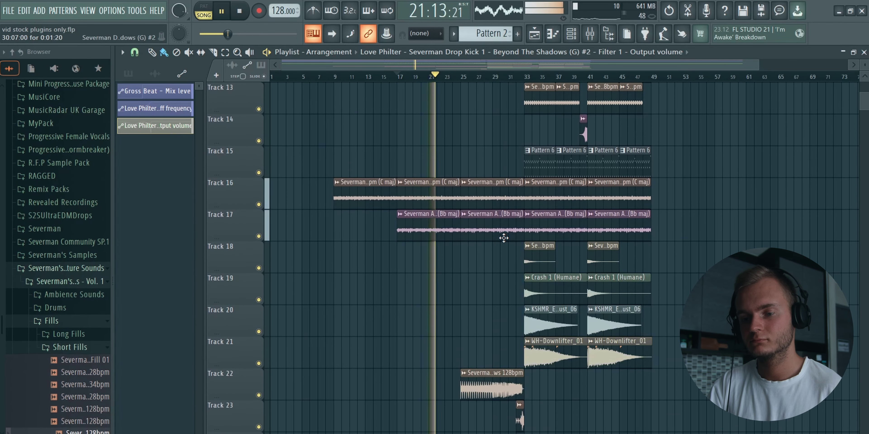
scroll(504, 238, up, 5)
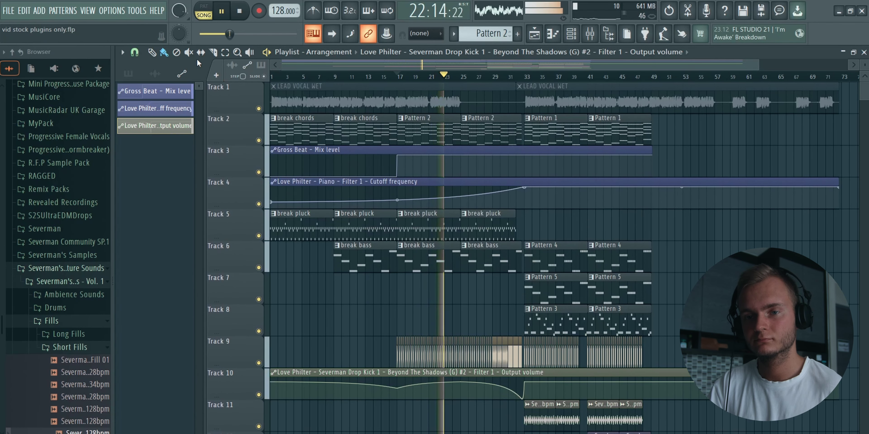
click(165, 53)
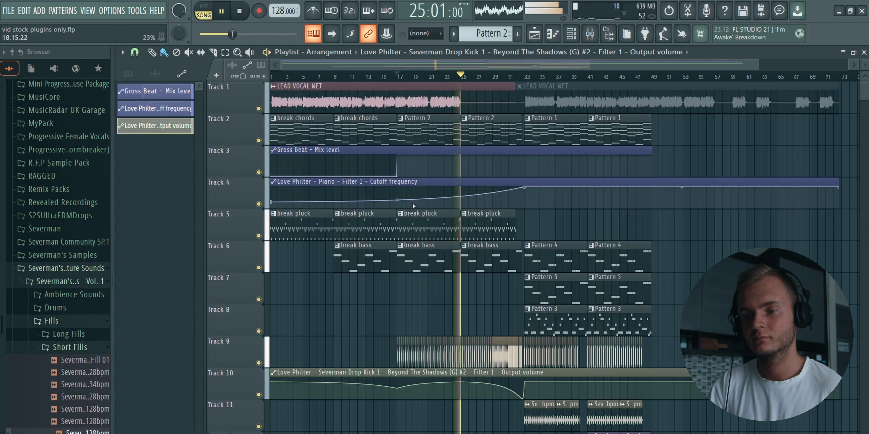
scroll(454, 234, down, 1)
scroll(454, 234, down, 7)
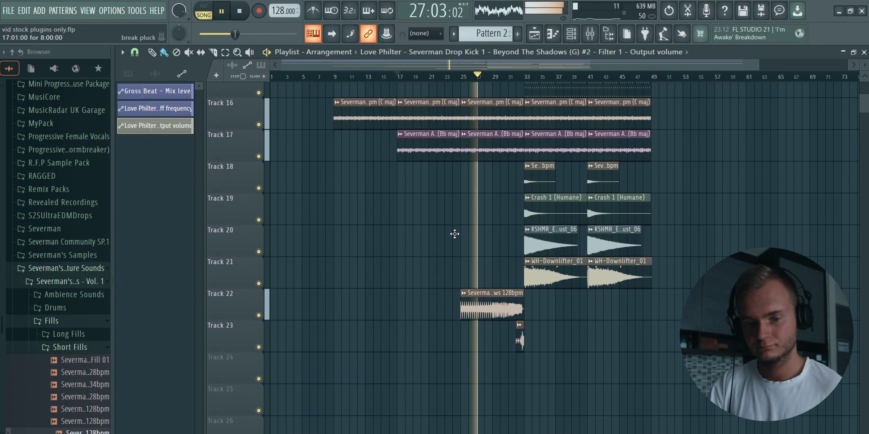
key(space)
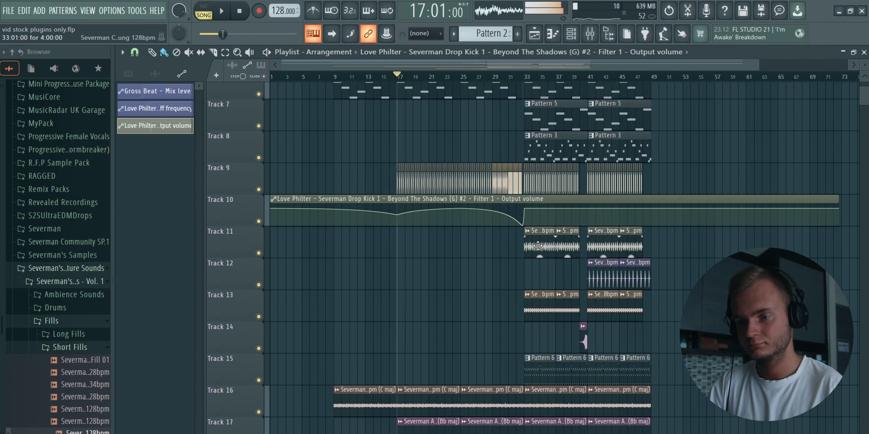
Build a Severman Claps 4 roll on track 11 from bar 25 to the drop and curve its volume automation downward
click(536, 241)
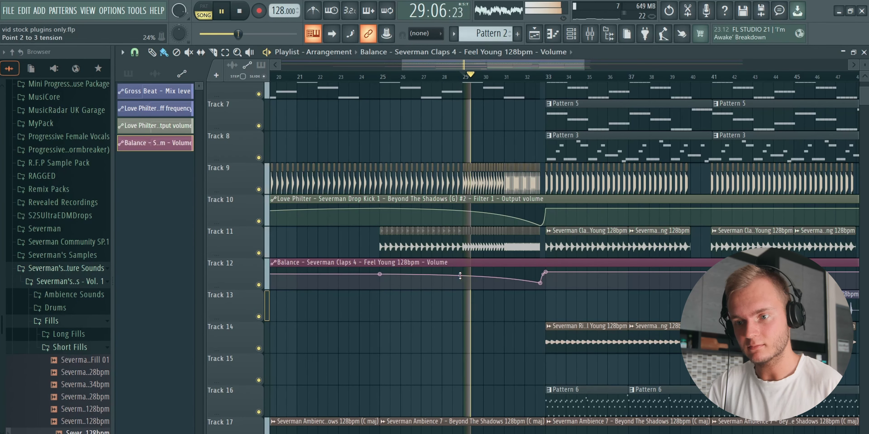
drag(461, 275, 462, 260)
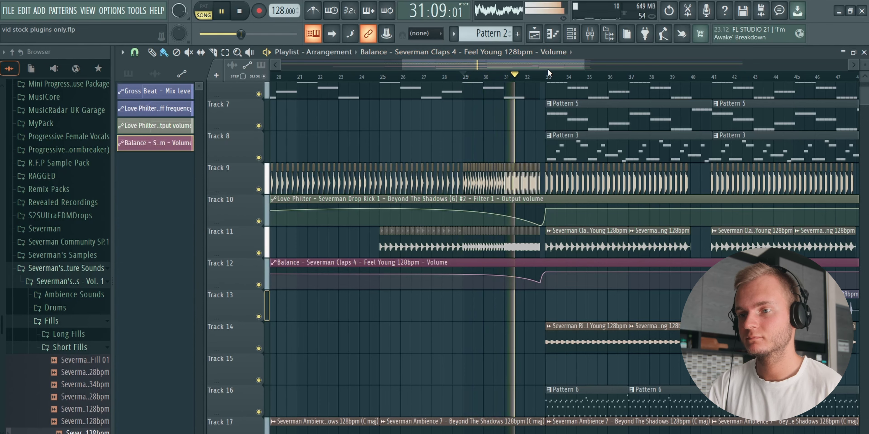
scroll(549, 78, down, 2)
scroll(548, 78, down, 3)
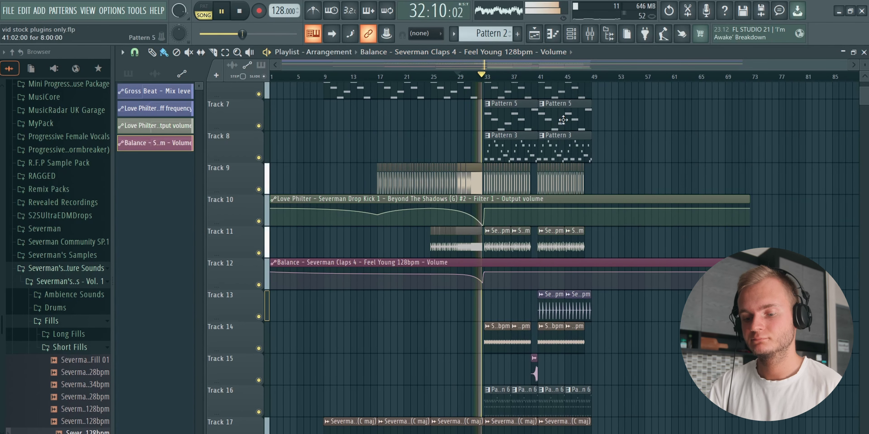
key(space)
Place an eight-bar Pattern 3 clip on track 9 starting at bar 17
scroll(513, 353, up, 6)
click(513, 353)
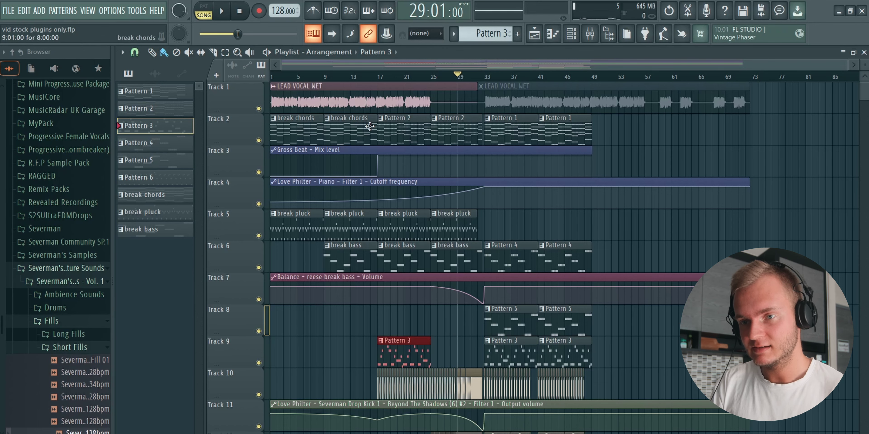
scroll(390, 77, up, 4)
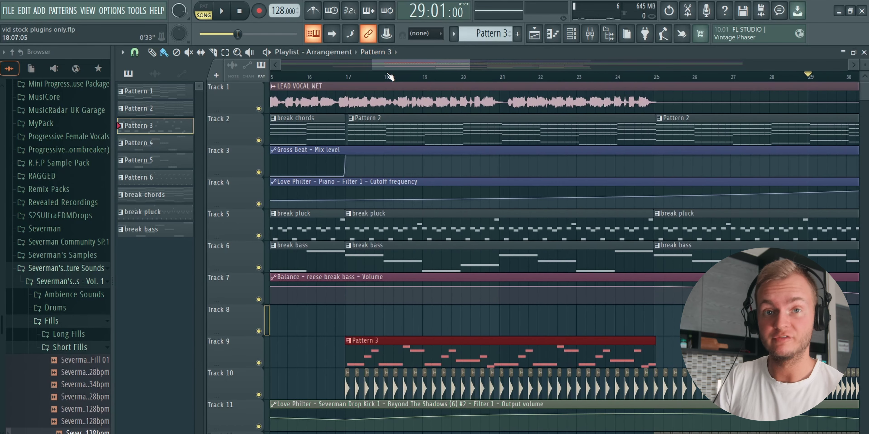
scroll(388, 76, up, 1)
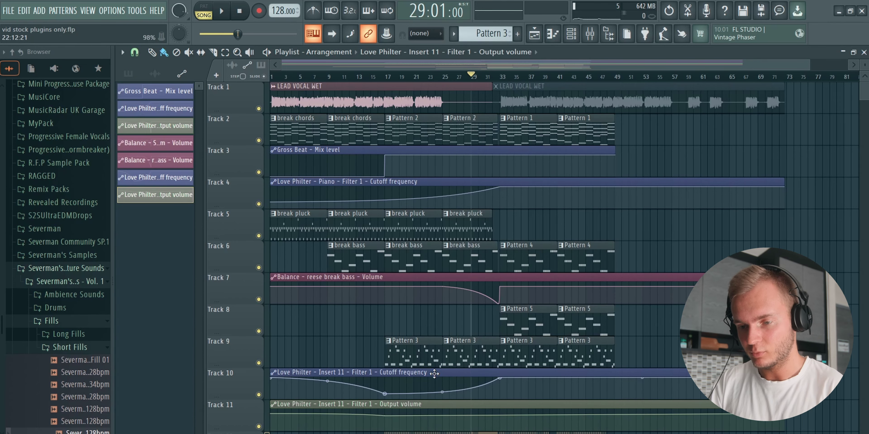
Set the bar 33 point of the Insert 11 Love Philter output volume automation to 75% and adjust that point's options
drag(502, 416, 501, 419)
right_click(504, 420)
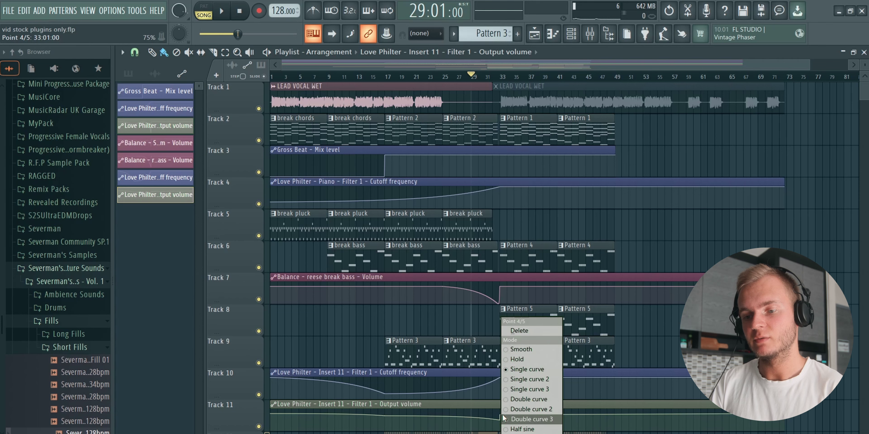
click(516, 433)
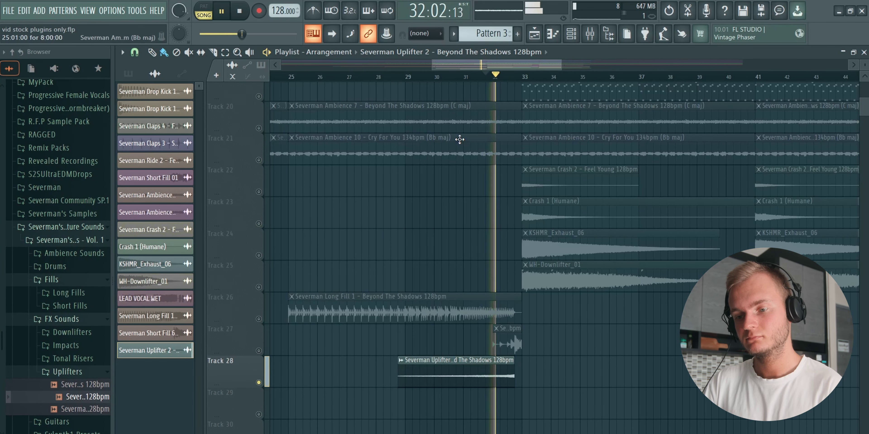
Add the tonal risers Severman Riser 3 on track 29 and Riser 4 on track 30, both from bar 25 to bar 33
key(space)
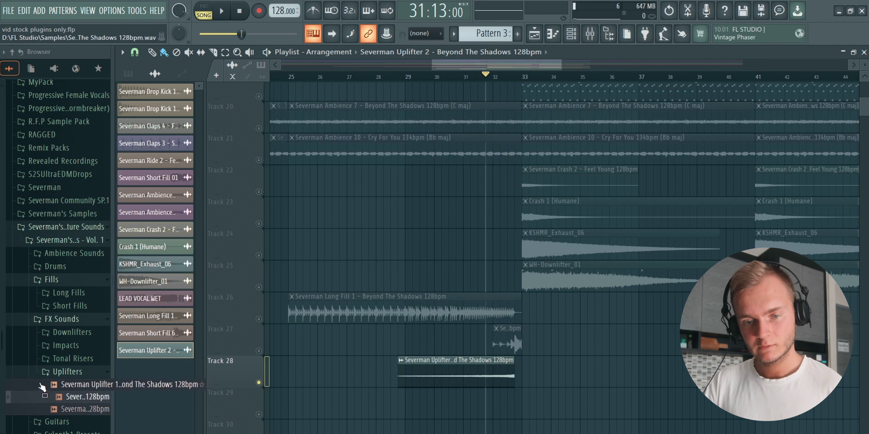
click(72, 372)
click(75, 360)
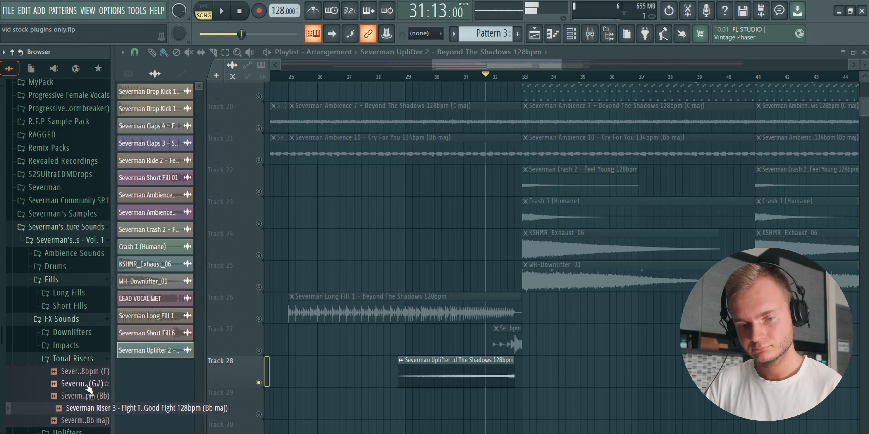
drag(86, 408, 333, 409)
scroll(369, 408, down, 3)
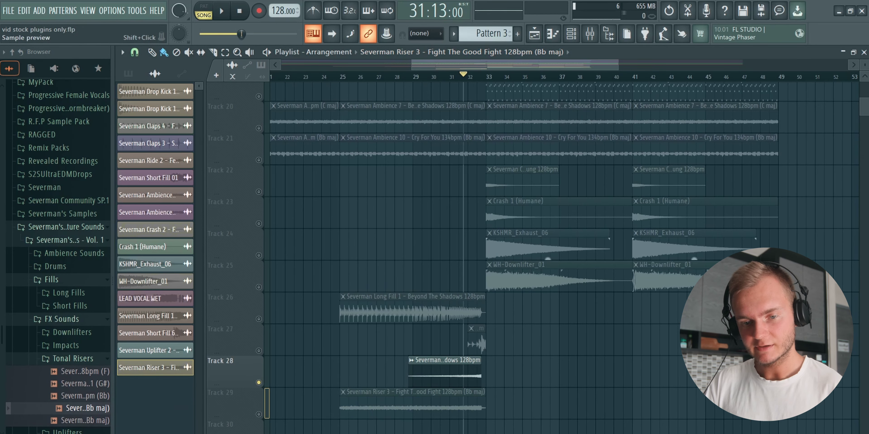
drag(84, 421, 348, 432)
click(258, 433)
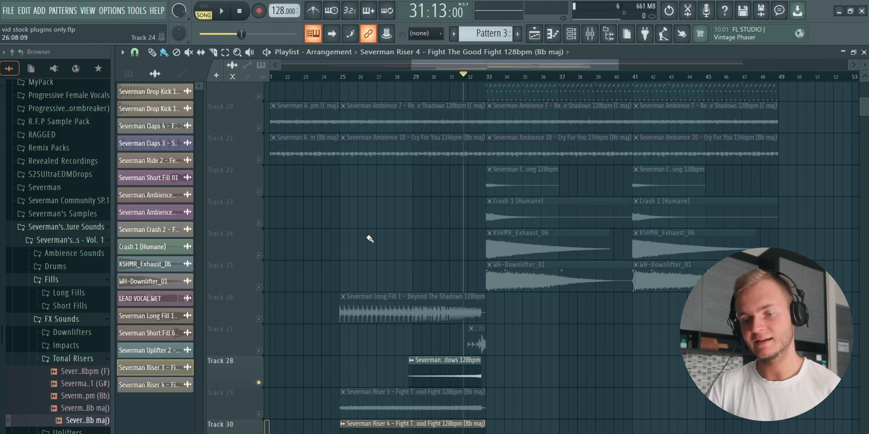
Unmute the lead vocal, short fill and long fill tracks while playing back the risers before the drop
scroll(369, 128, up, 10)
click(259, 109)
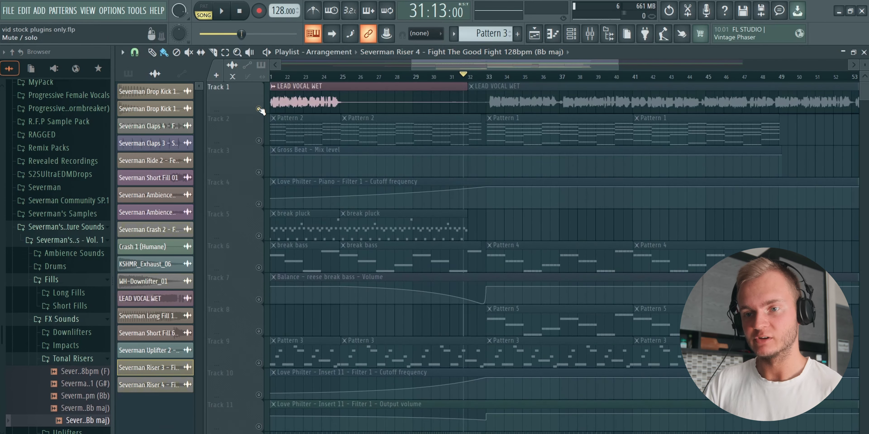
key(space)
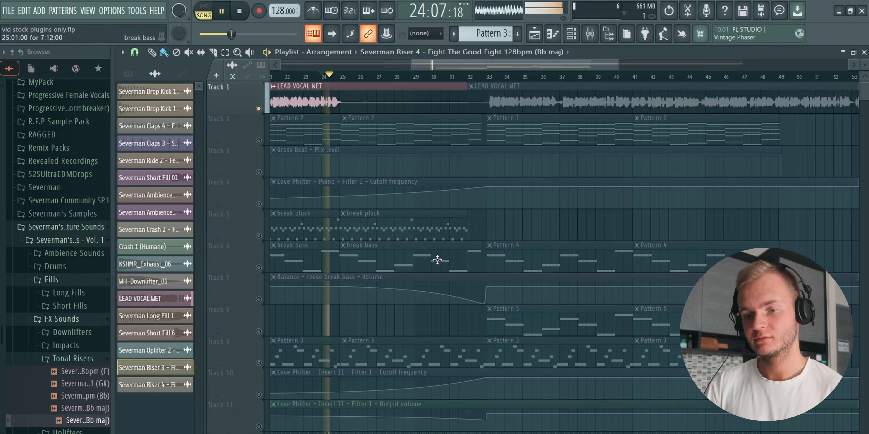
scroll(437, 260, down, 9)
scroll(437, 260, down, 8)
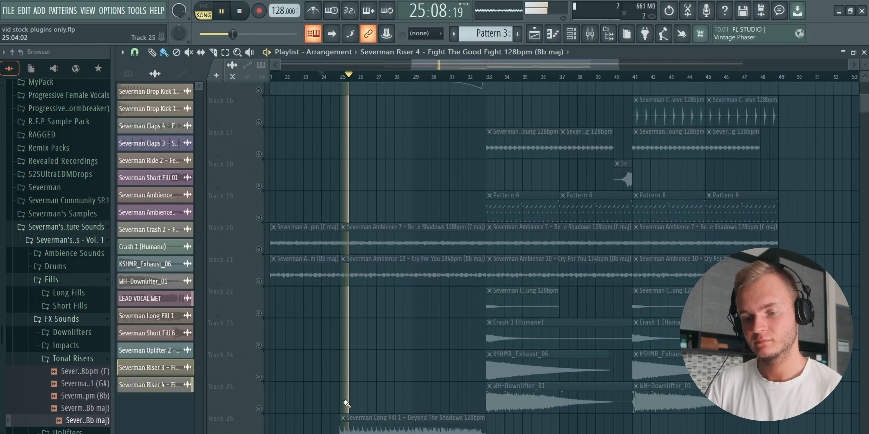
click(259, 375)
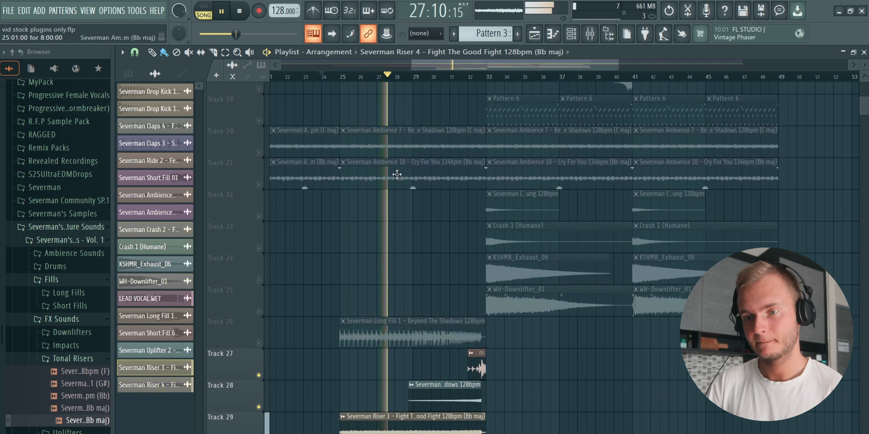
click(422, 76)
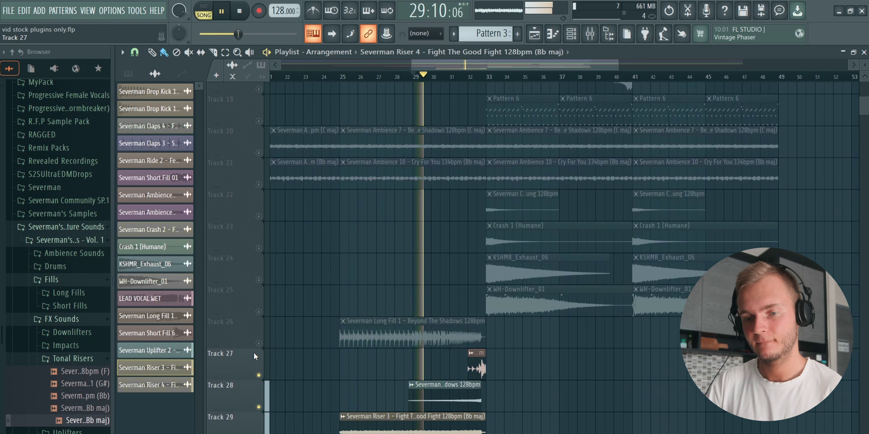
click(259, 344)
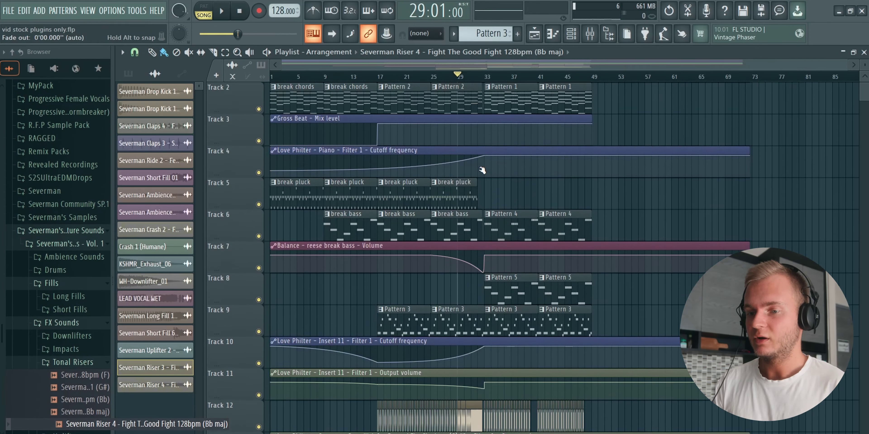
Return the playhead to the start of the song
scroll(483, 170, up, 1)
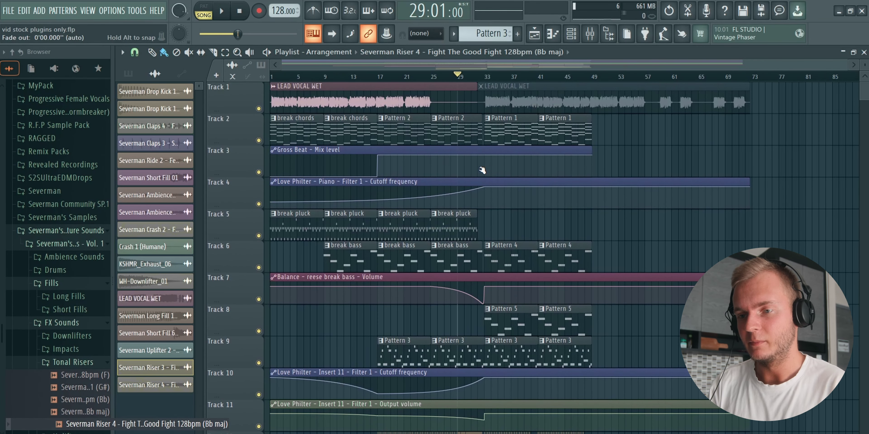
click(240, 11)
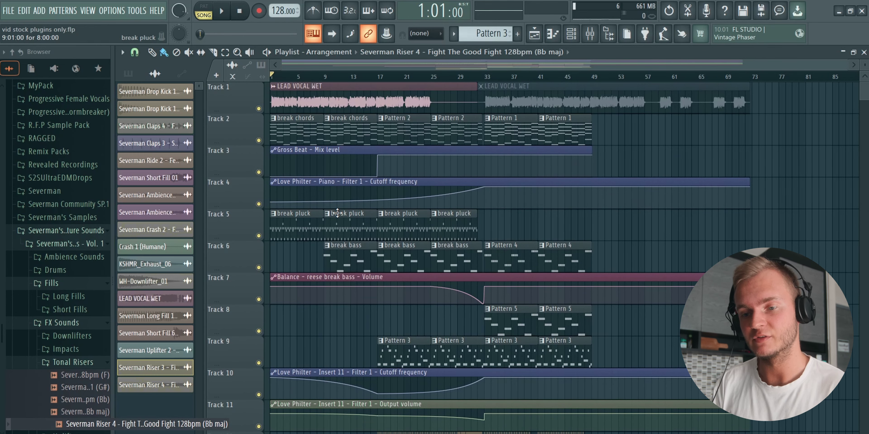
scroll(338, 213, down, 5)
scroll(338, 212, up, 5)
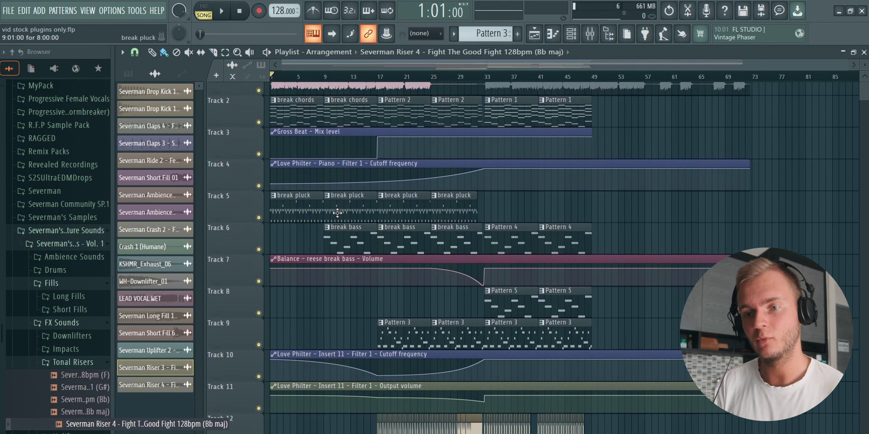
scroll(338, 213, up, 1)
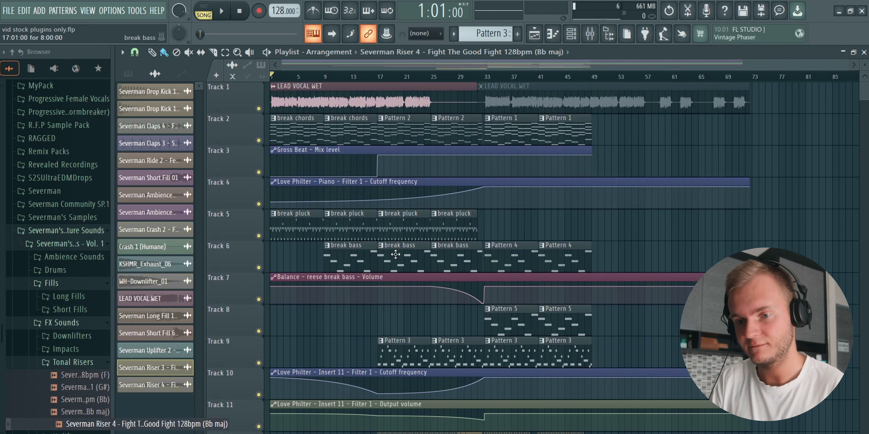
scroll(398, 256, down, 10)
scroll(411, 261, up, 5)
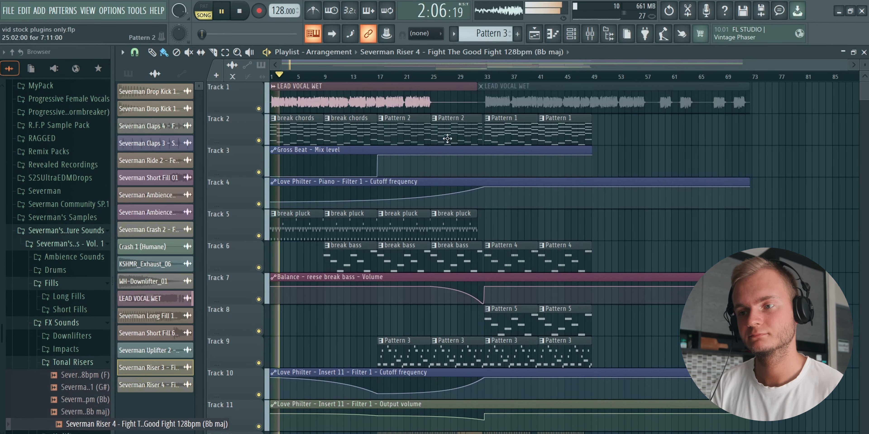
Show all channels in the channel rack, solo the Pluck Angel channel and route it to mixer track 15
click(571, 33)
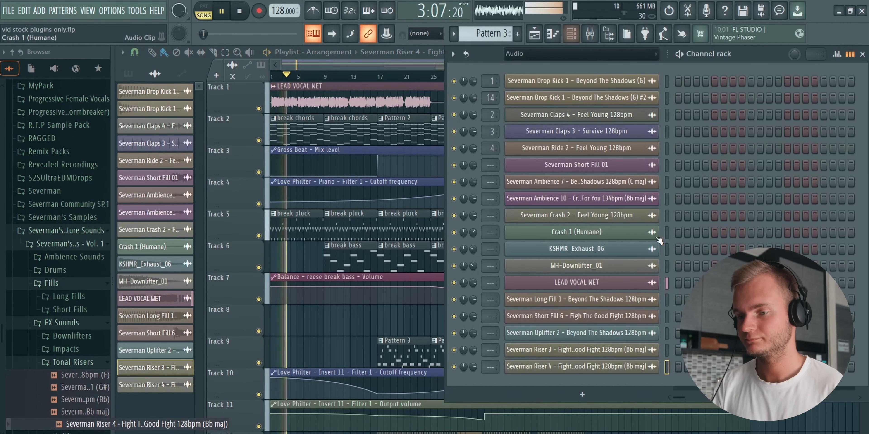
click(617, 54)
click(617, 65)
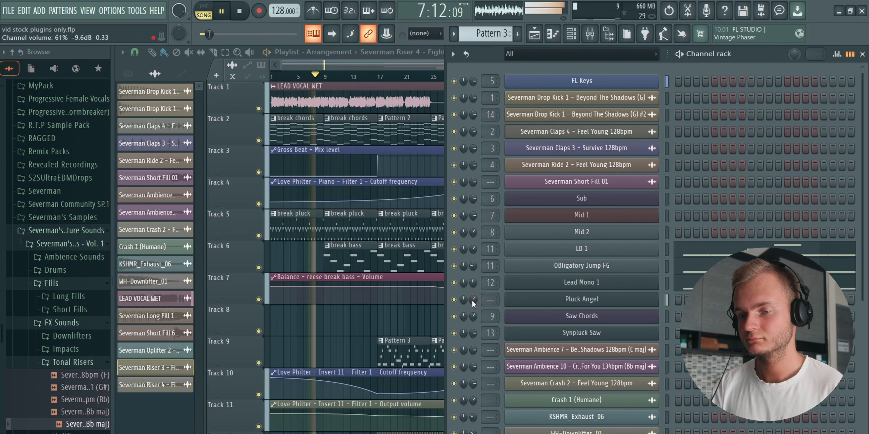
right_click(454, 299)
key(space)
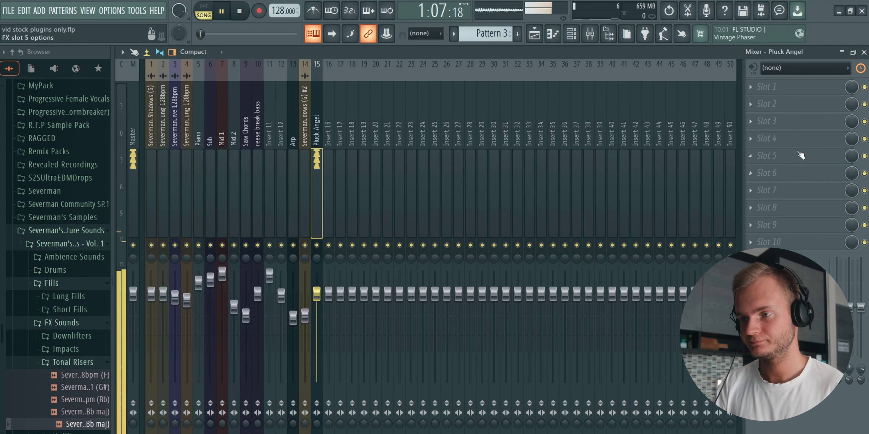
Add Fruity Reeverb 2 in slot 4 of the Pluck Angel mixer track and adjust its wet level, low cut, decay, high cut and dry level
click(799, 139)
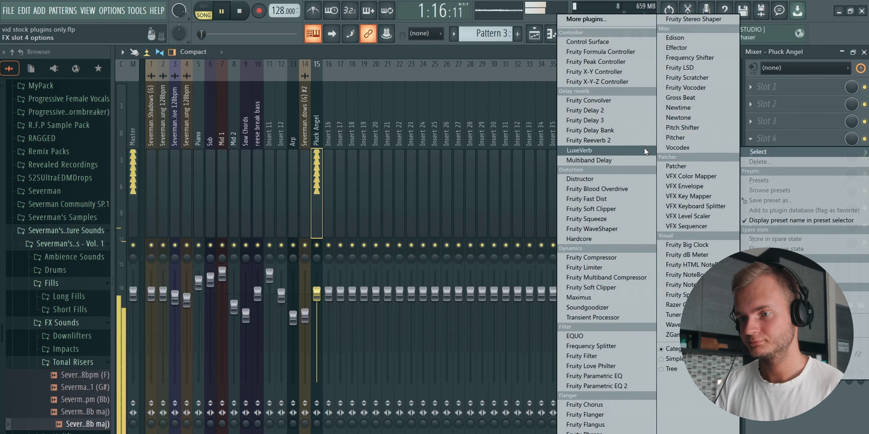
click(588, 140)
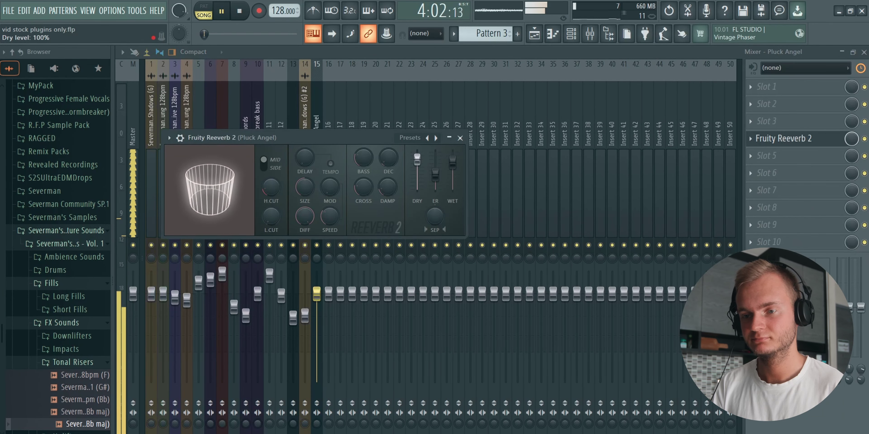
drag(453, 162, 453, 162)
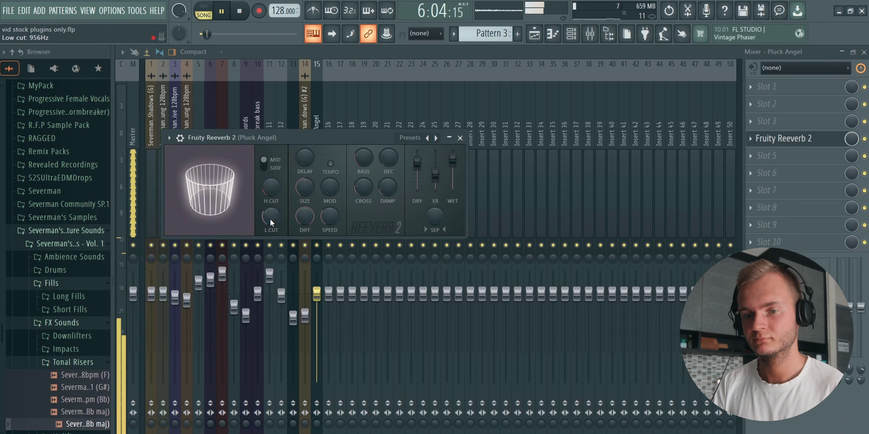
drag(388, 157, 388, 172)
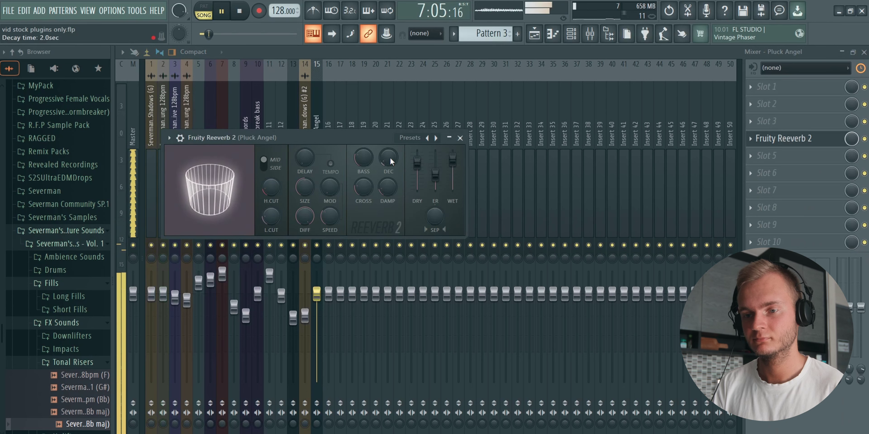
drag(279, 189, 278, 171)
drag(417, 163, 417, 164)
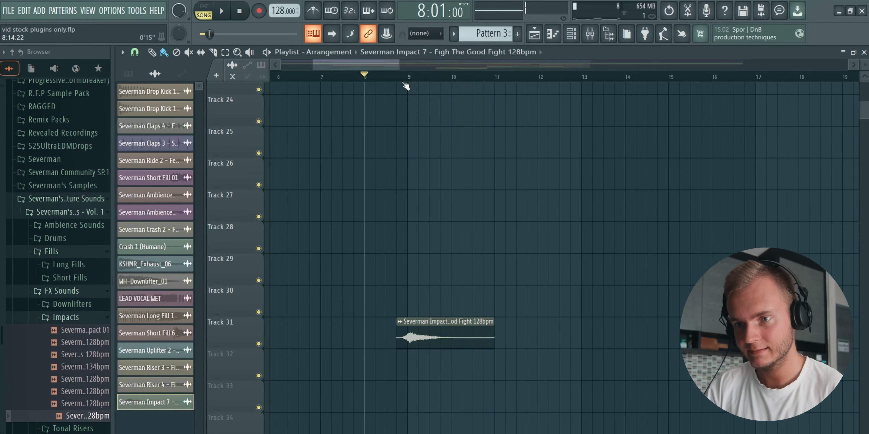
Play the arrangement from 8:13 to check the Severman Impact 7 clip on track 31
click(401, 75)
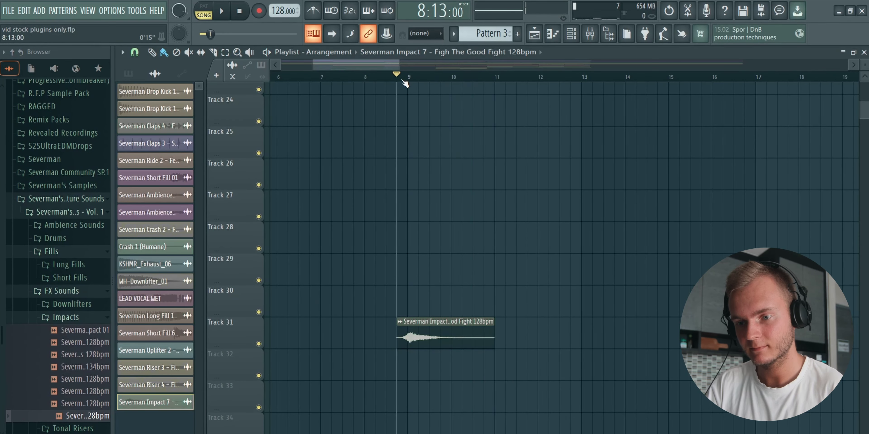
key(space)
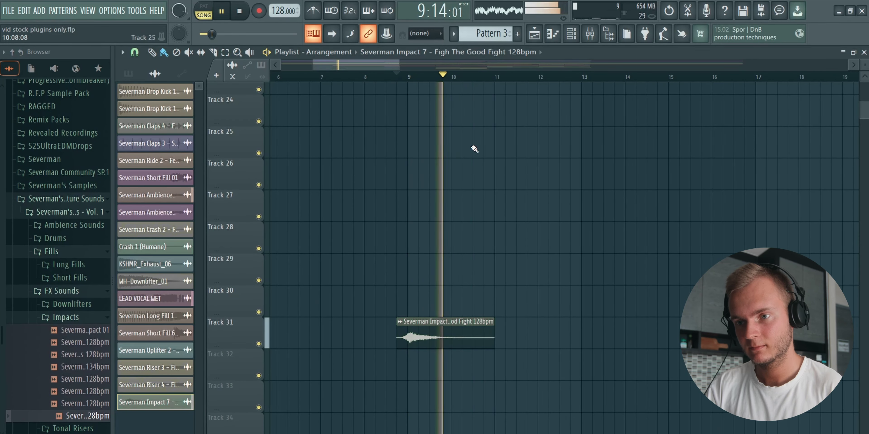
scroll(466, 79, left, 1)
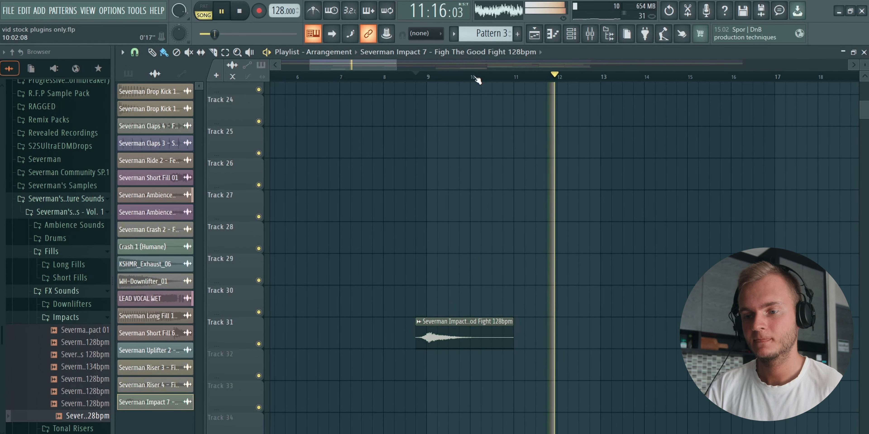
scroll(477, 77, down, 5)
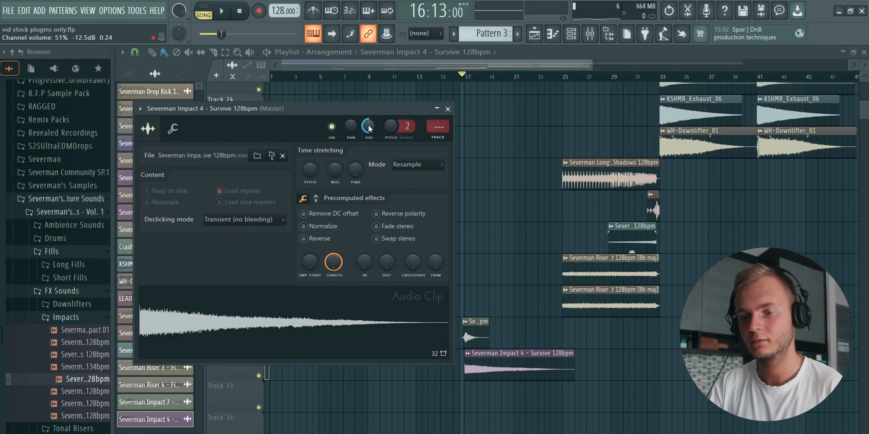
Adjust the Severman Impact 4 channel volume and place another Severman Impact 7 clip on track 31 just before bar 25
key(space)
drag(368, 129, 369, 125)
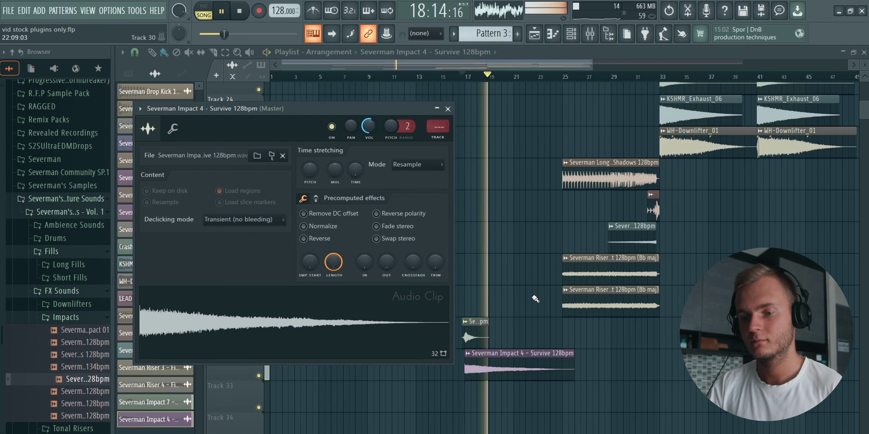
click(477, 338)
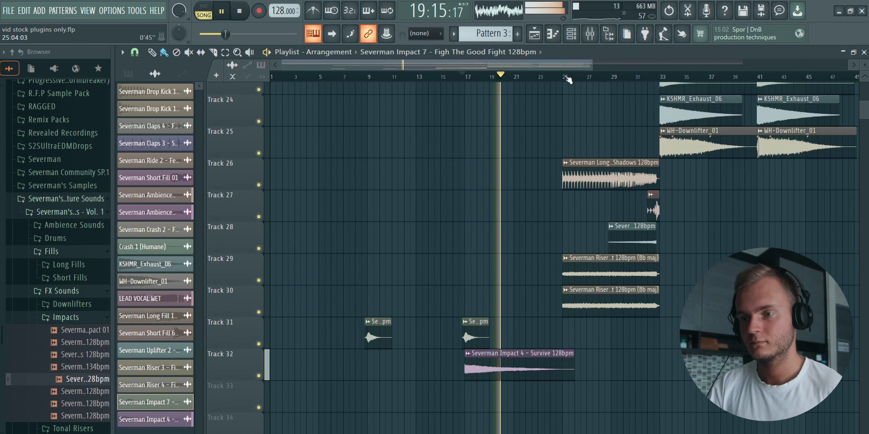
scroll(568, 80, up, 5)
click(560, 333)
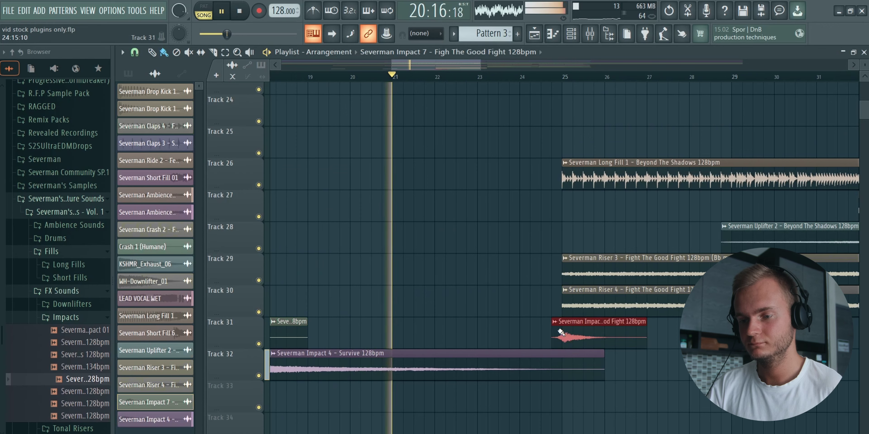
scroll(575, 80, down, 5)
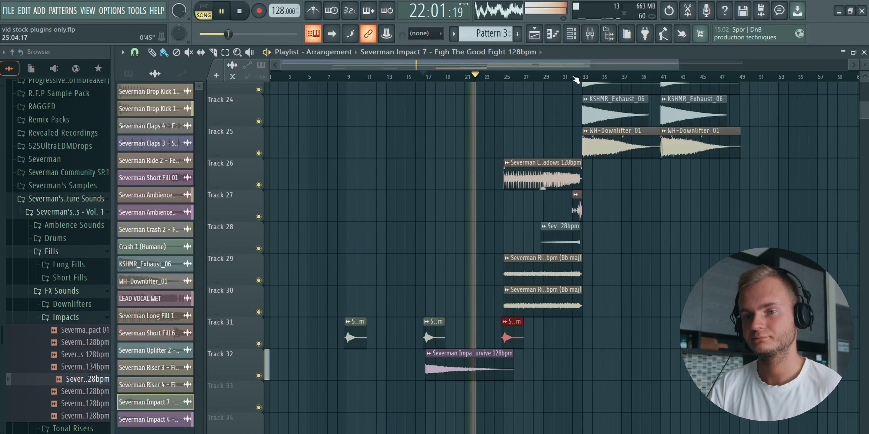
Open the LEAD VOCAL WET channel settings and route the vocal to mixer track 16
scroll(516, 135, up, 8)
double_click(513, 96)
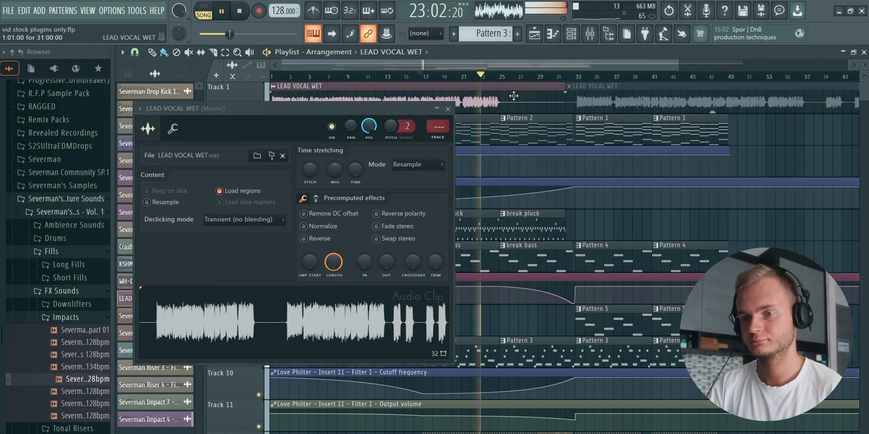
click(446, 143)
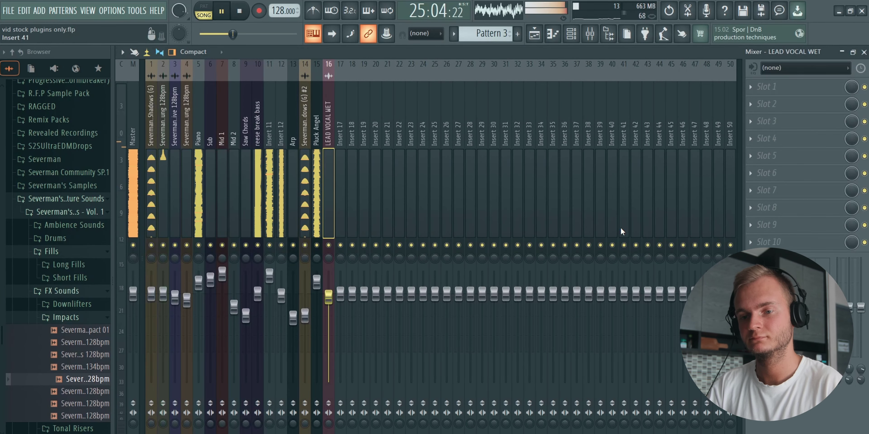
key(space)
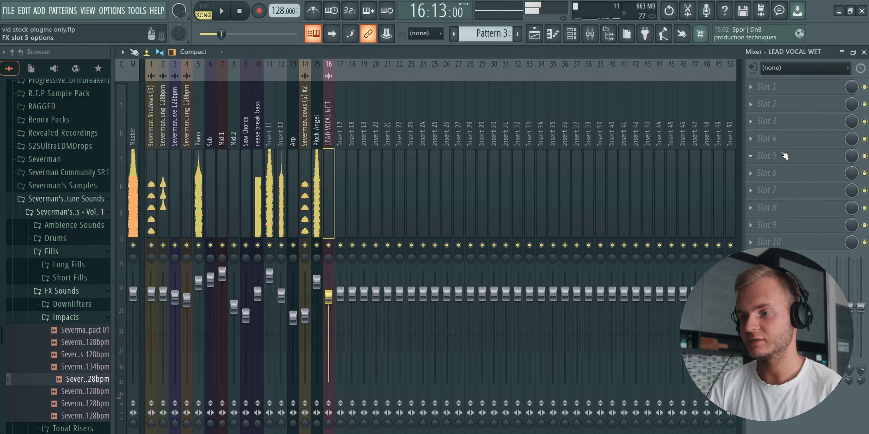
Add Fruity Reeverb 2 in slot 4 of the LEAD VOCAL WET mixer track with low cut about 618 Hz, high cut 8.5 kHz and more wet level
click(769, 138)
click(628, 141)
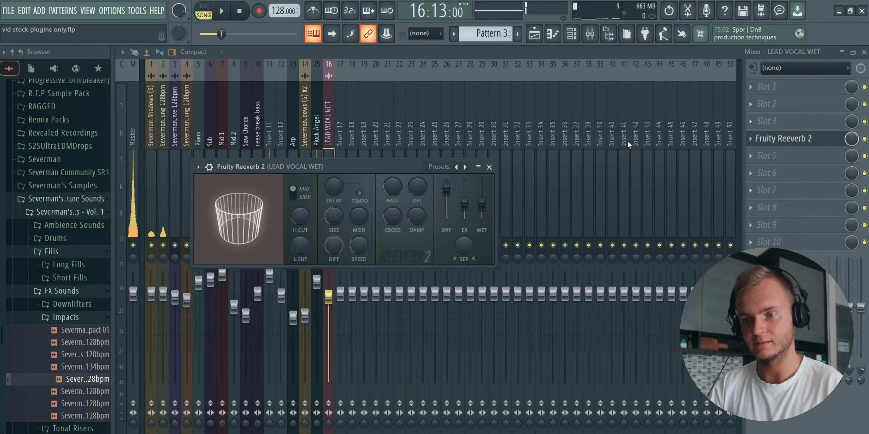
key(space)
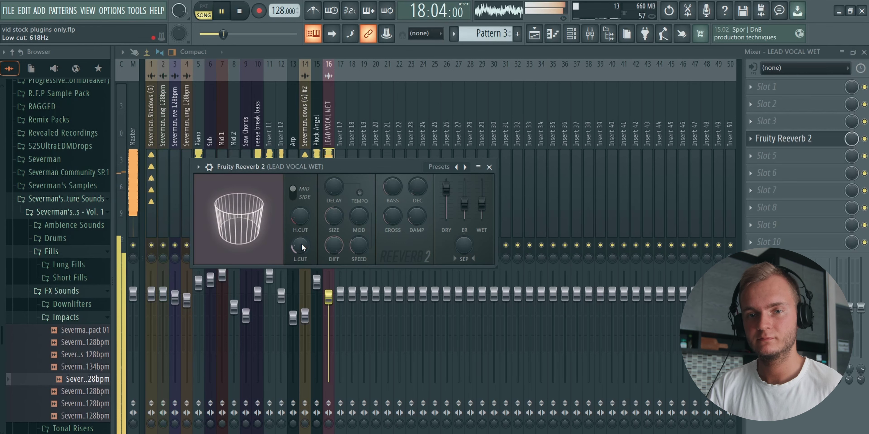
drag(299, 214, 299, 198)
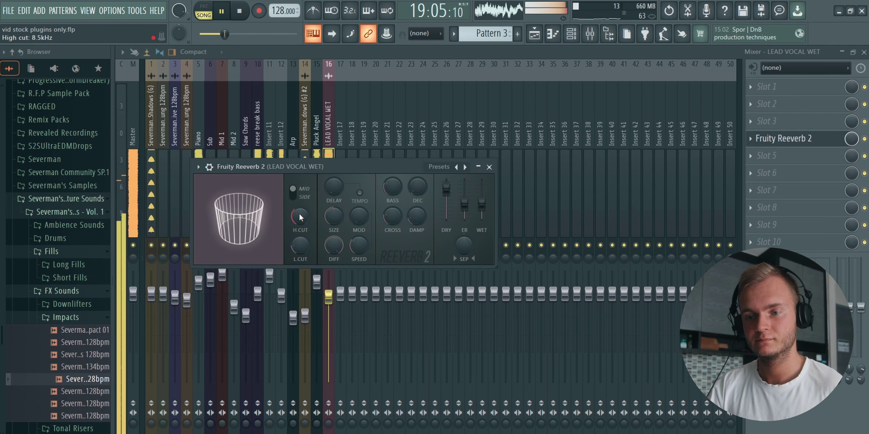
drag(485, 207, 488, 204)
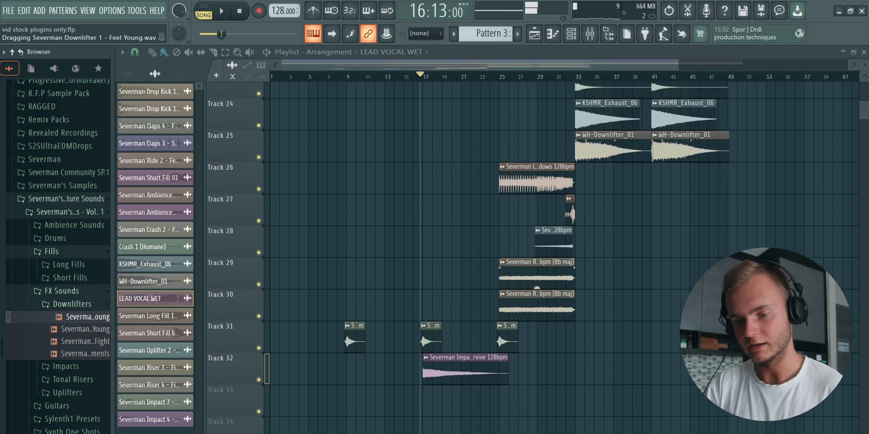
Add Severman Downlifter 1 on track 33, Severman Drum Loop 7 on track 34 and KSHMR Stadium Claps 02 High on track 35 from bar 17
drag(87, 317, 432, 369)
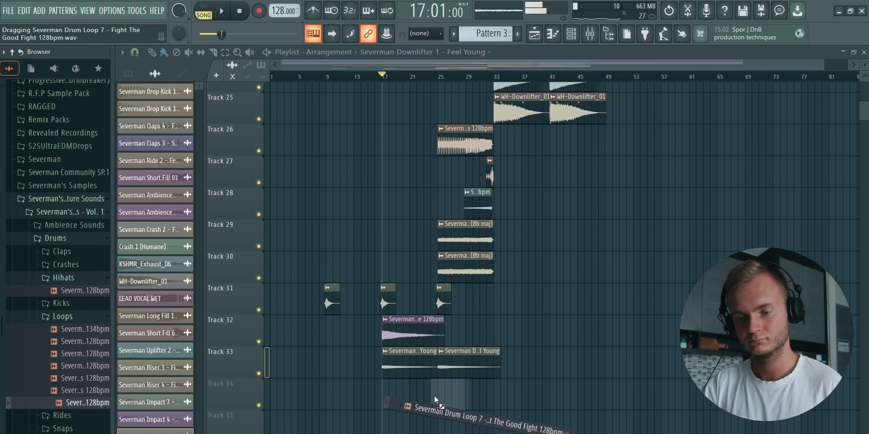
drag(405, 407, 388, 391)
drag(85, 330, 391, 429)
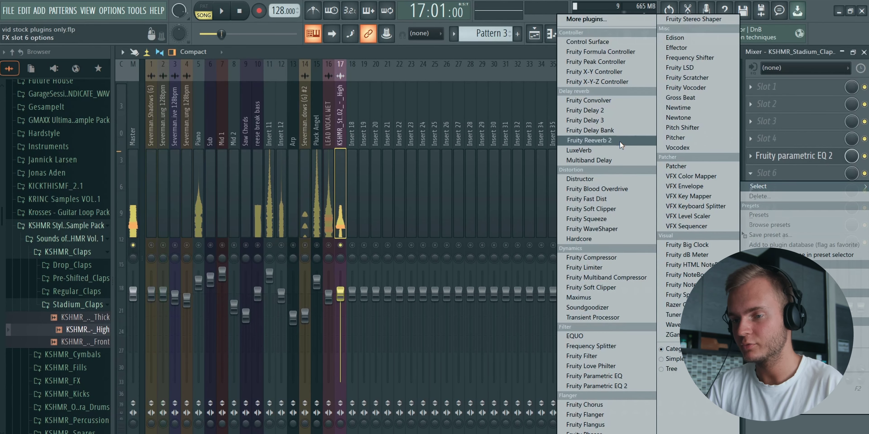
Add Fruity Reeverb 2 in slot 6 of the stadium claps mixer track, set its wet level to 83% and adjust its low and high cuts
click(621, 141)
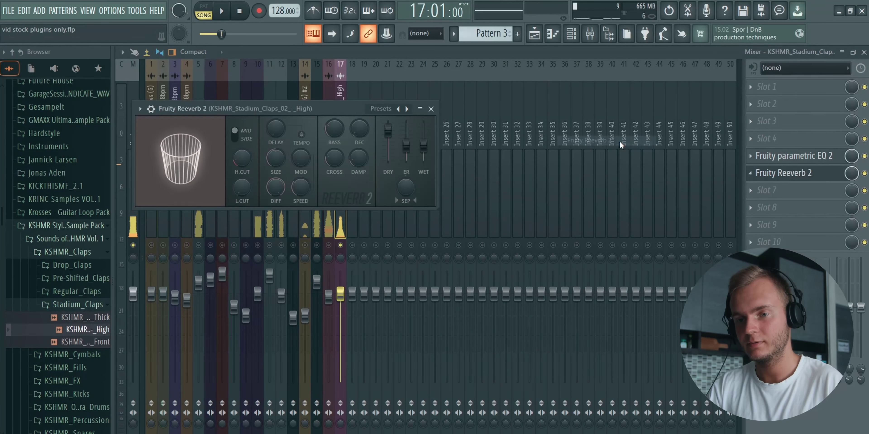
drag(423, 146, 423, 132)
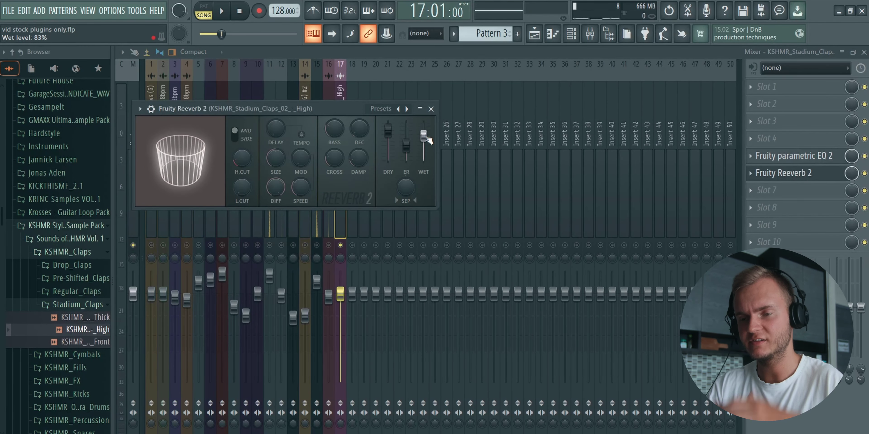
key(space)
drag(237, 187, 236, 182)
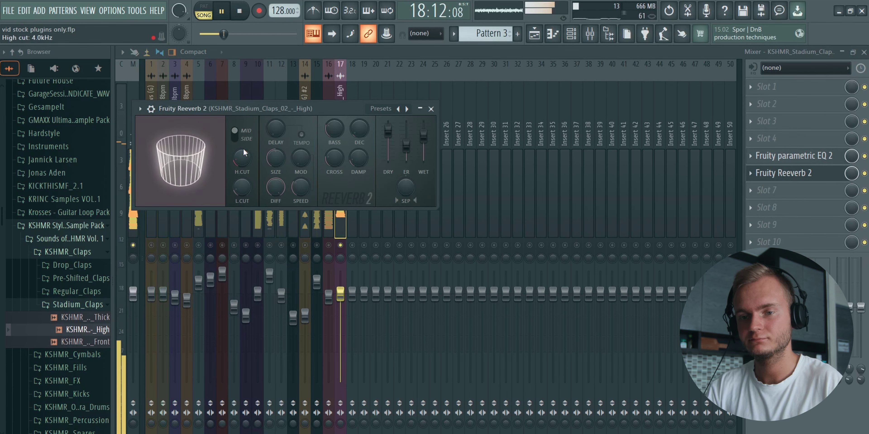
drag(244, 149, 243, 140)
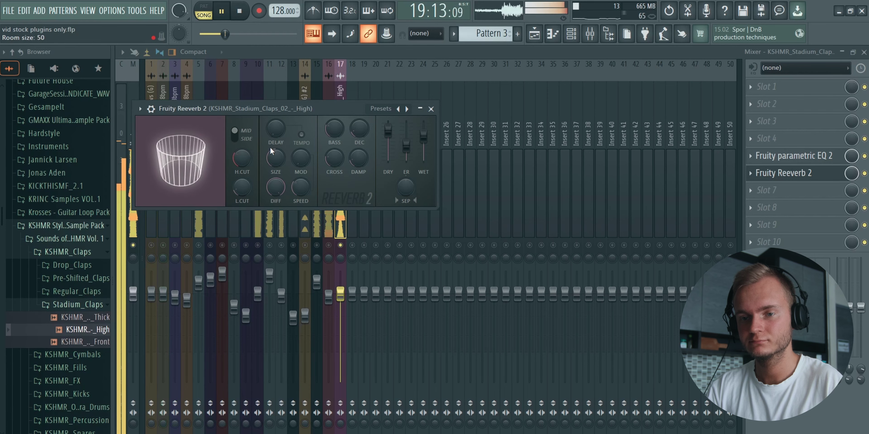
drag(242, 158, 242, 157)
key(space)
Create an automation clip for the dry level of the stadium claps reverb and return to the playlist around bar 17
right_click(392, 134)
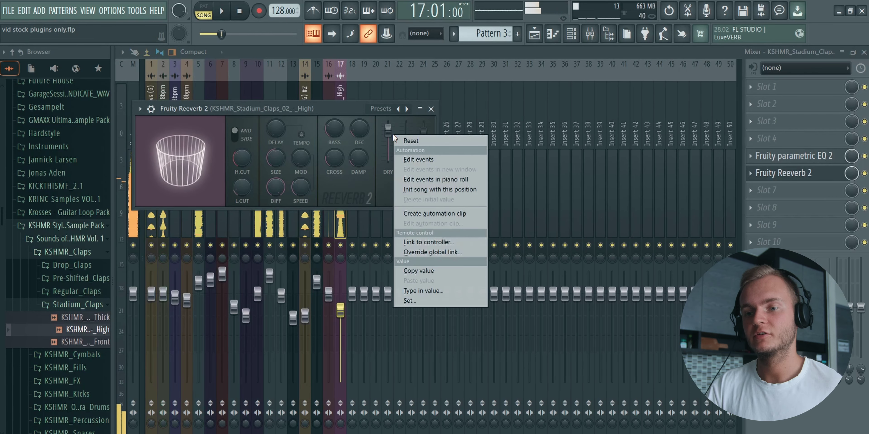
click(438, 211)
click(534, 34)
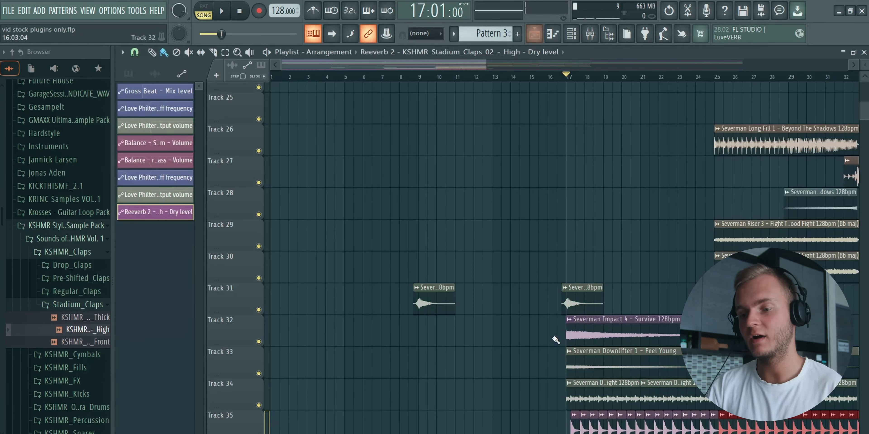
drag(436, 70, 477, 84)
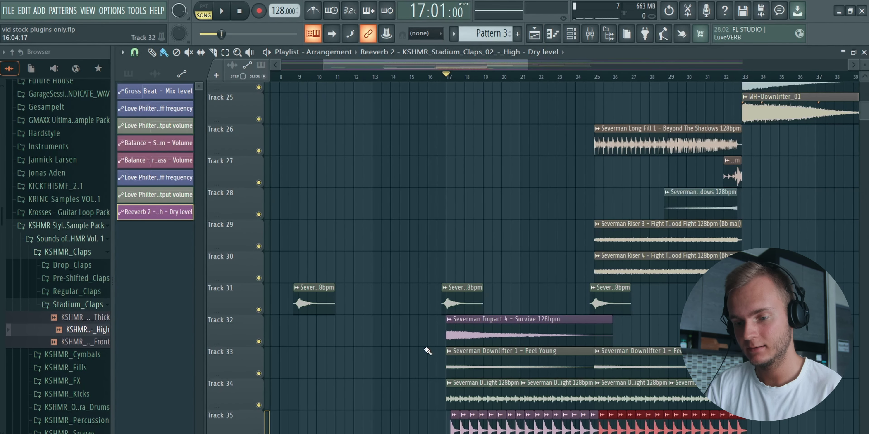
Curve the stadium claps' reverb dry level automation at the bar 17 point so it falls toward bar 33, and fine-tune the claps' mixer level
right_click(447, 317)
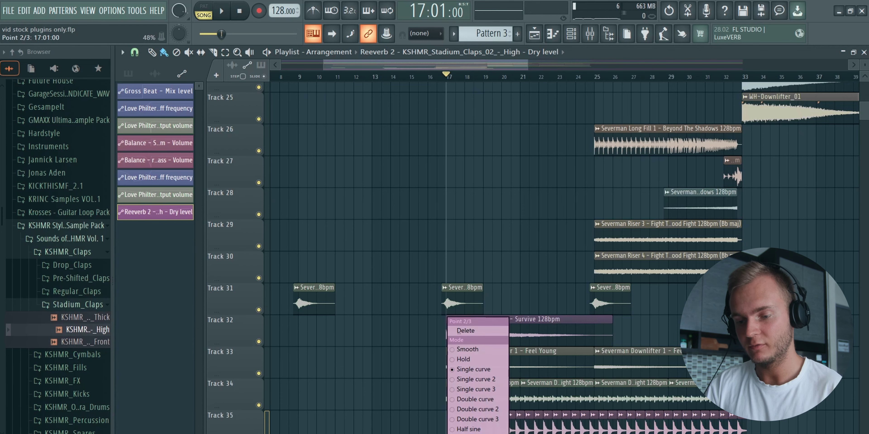
click(471, 433)
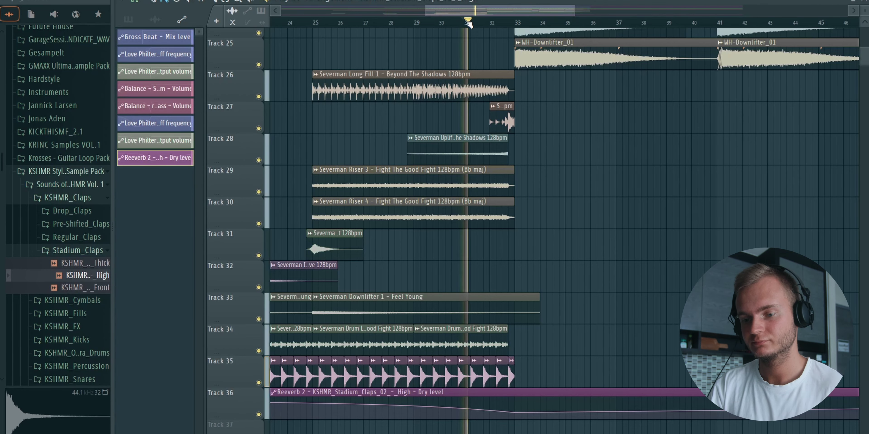
key(F9)
drag(344, 259, 343, 261)
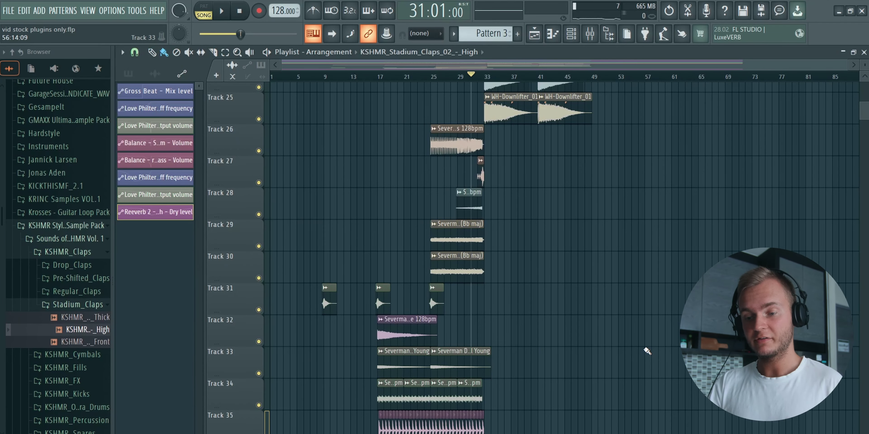
Add KSHMR Vinyl Crackle 02 on track 37 from bar 1 to bar 17 and lower its channel volume
scroll(349, 162, up, 10)
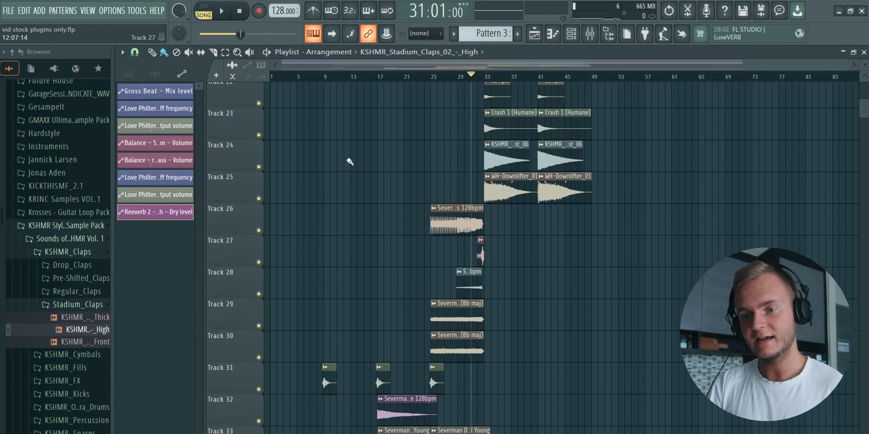
scroll(349, 162, down, 10)
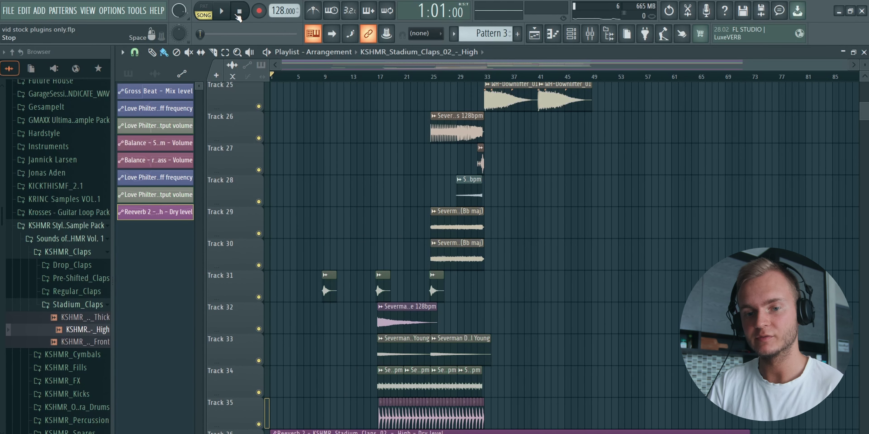
drag(88, 323, 275, 348)
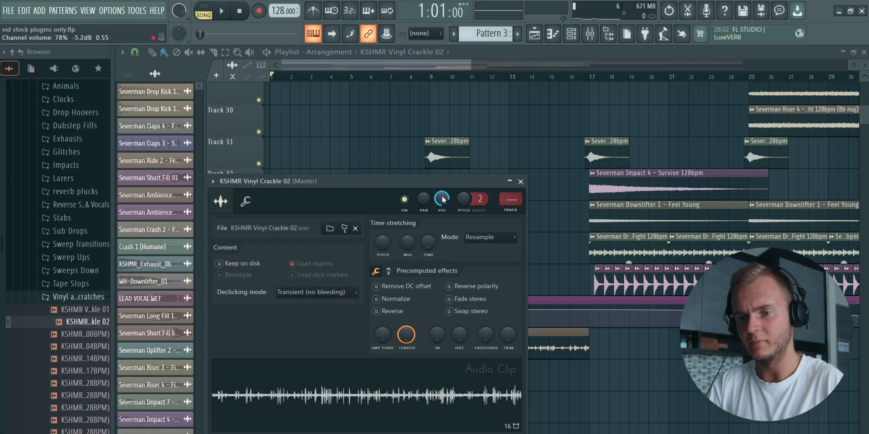
mouse_move(444, 200)
mouse_down()
mouse_move(444, 236)
mouse_move(444, 215)
mouse_up()
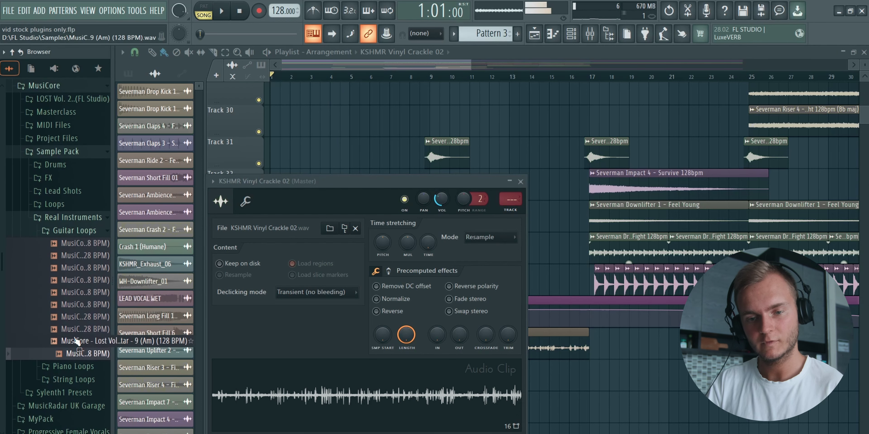
Add the MusiCore Lost Vol 2 Guitar - 10 (A#) loop on track 38 at bar 1 and reduce its channel volume to about 30%
drag(79, 353, 184, 368)
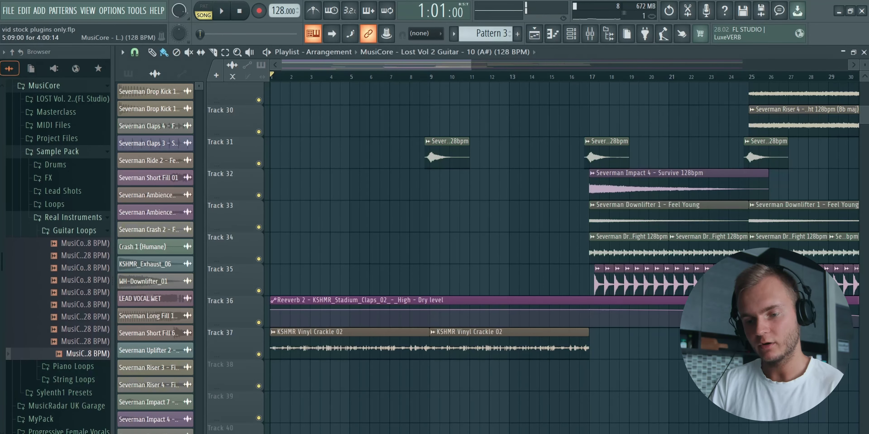
drag(274, 429, 261, 365)
key(space)
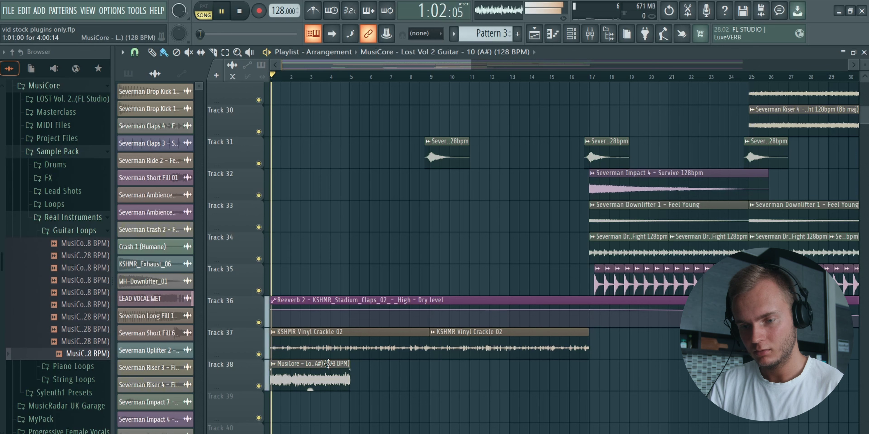
double_click(309, 380)
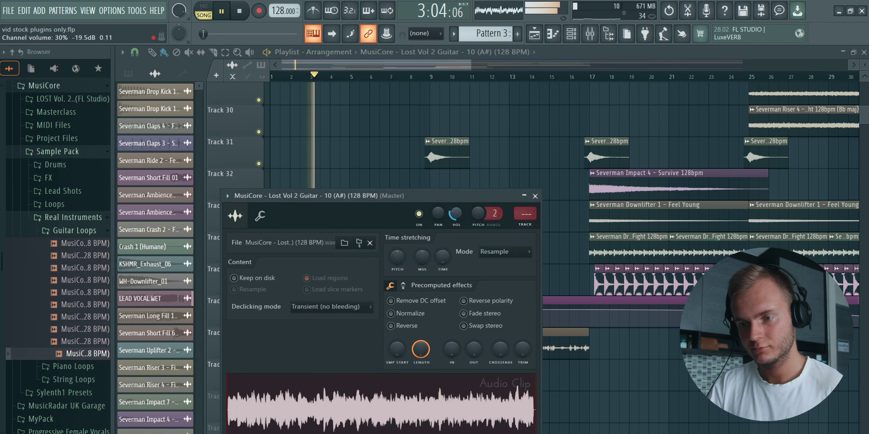
drag(456, 214, 456, 210)
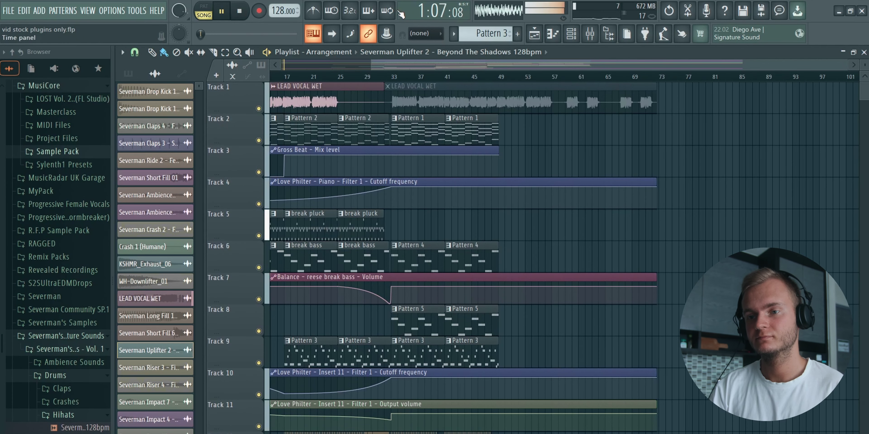
Play the song from the start and review the break's arrangement across all playlist tracks
drag(450, 68, 360, 68)
scroll(491, 211, down, 2)
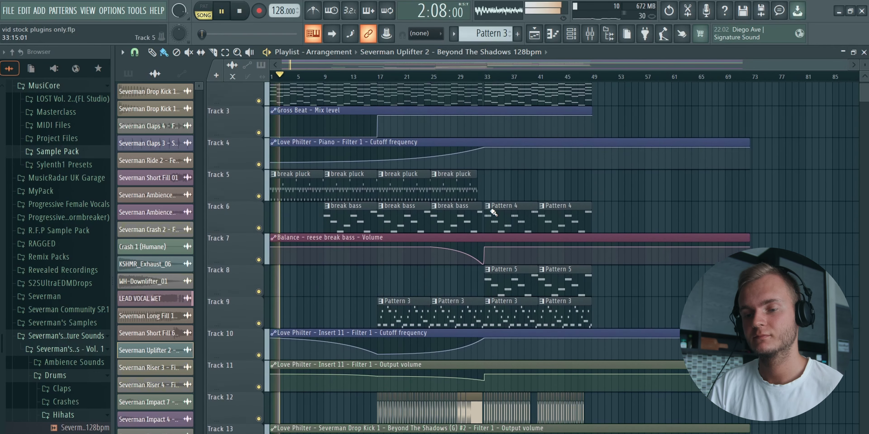
scroll(493, 212, down, 16)
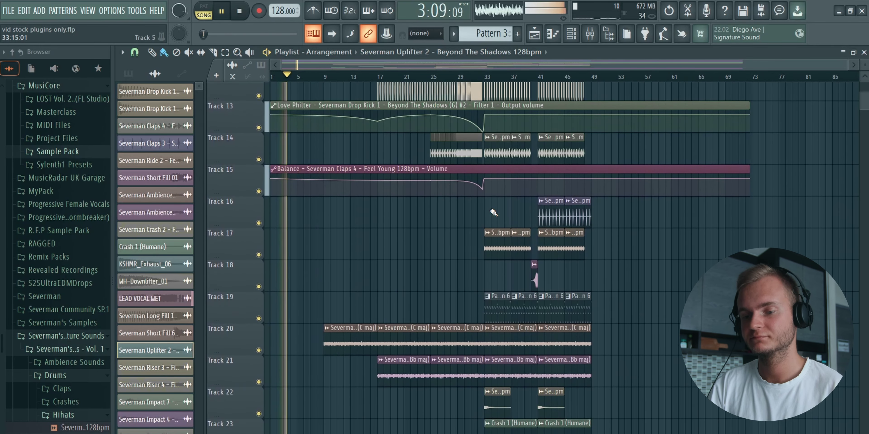
scroll(489, 211, down, 8)
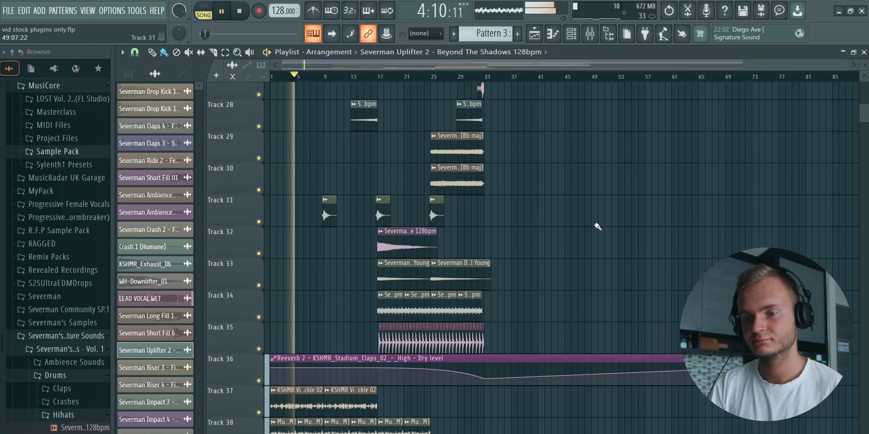
scroll(597, 226, up, 1)
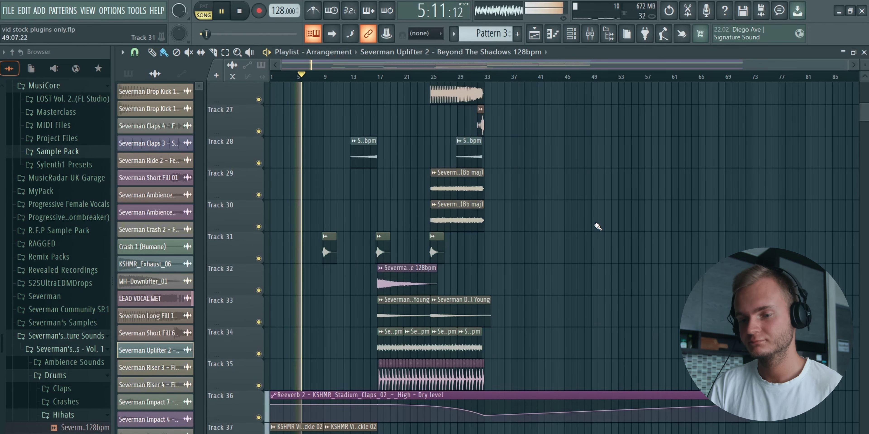
scroll(597, 227, up, 2)
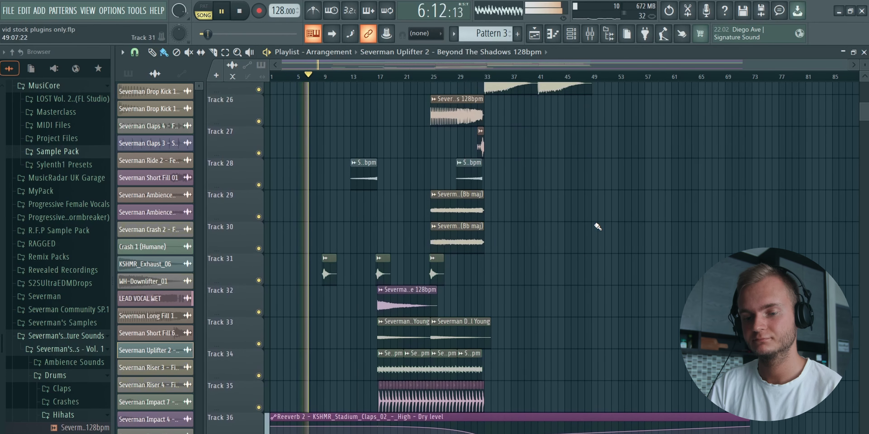
scroll(597, 227, down, 2)
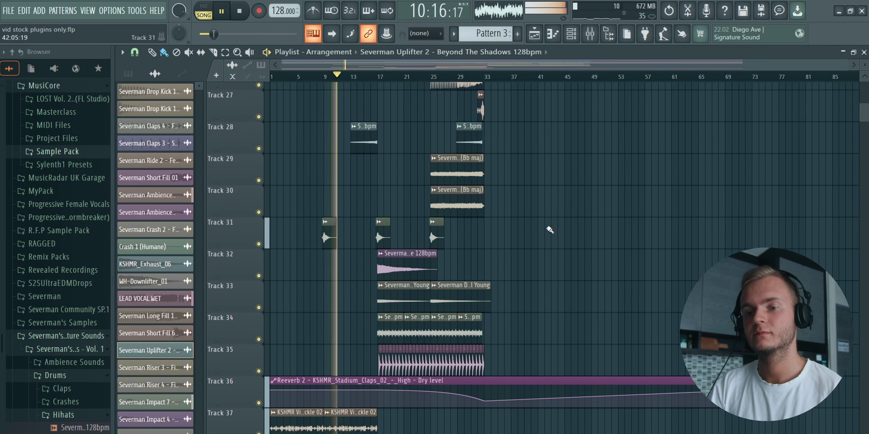
key(XF86AudioRaiseVolume)
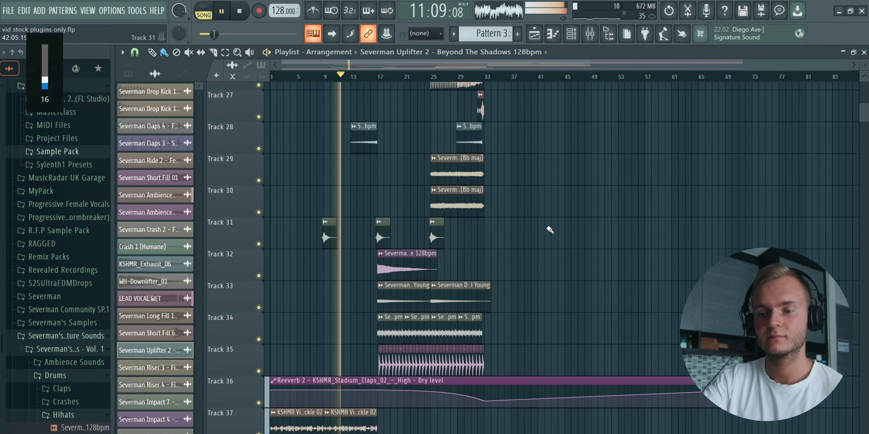
Check the channel volume of Severman Impact 7 and review the tracks while the build-up plays into the drop
double_click(439, 235)
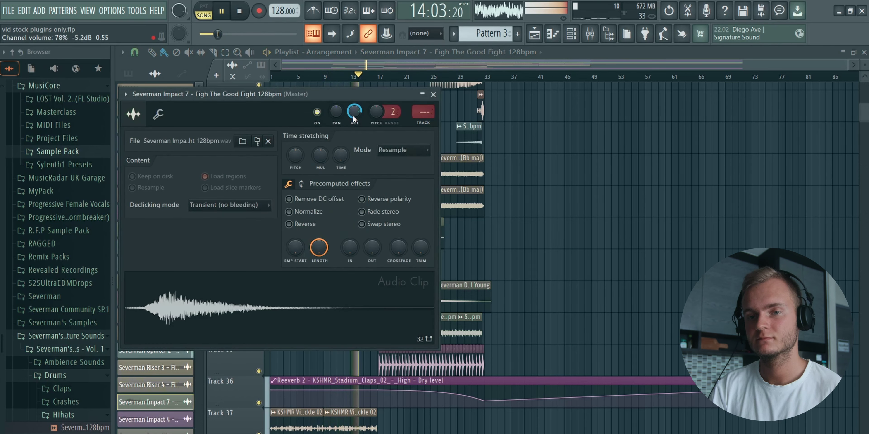
click(433, 95)
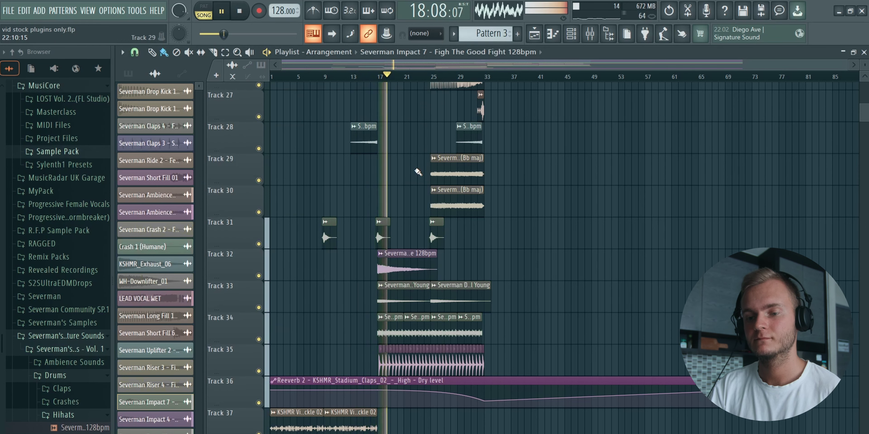
scroll(414, 189, up, 2)
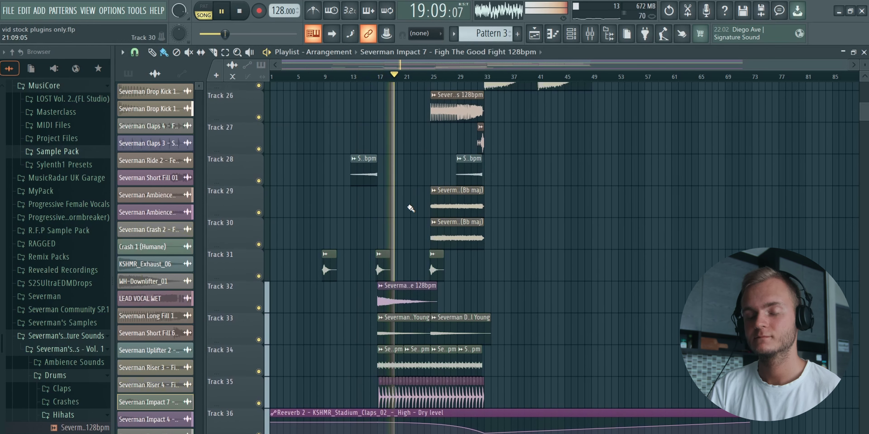
scroll(411, 208, up, 1)
scroll(411, 209, down, 4)
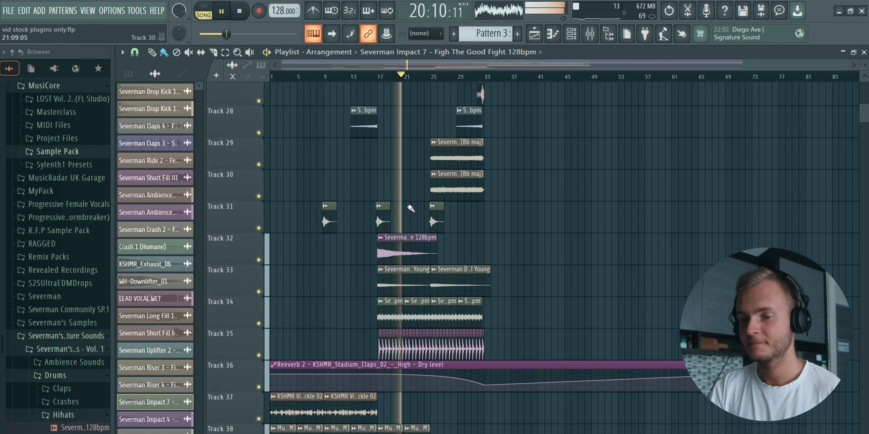
scroll(410, 208, up, 2)
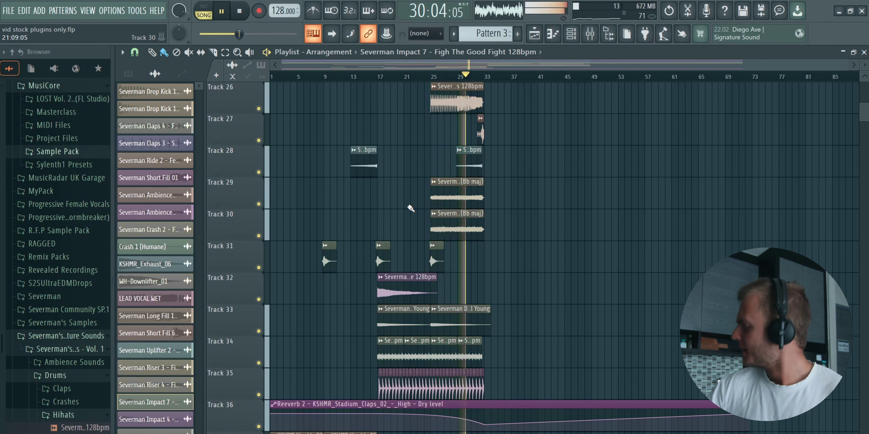
scroll(620, 246, up, 9)
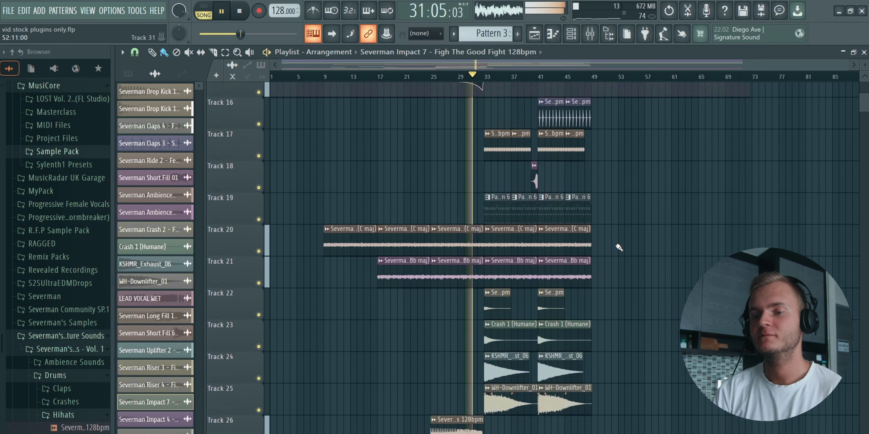
scroll(671, 243, up, 4)
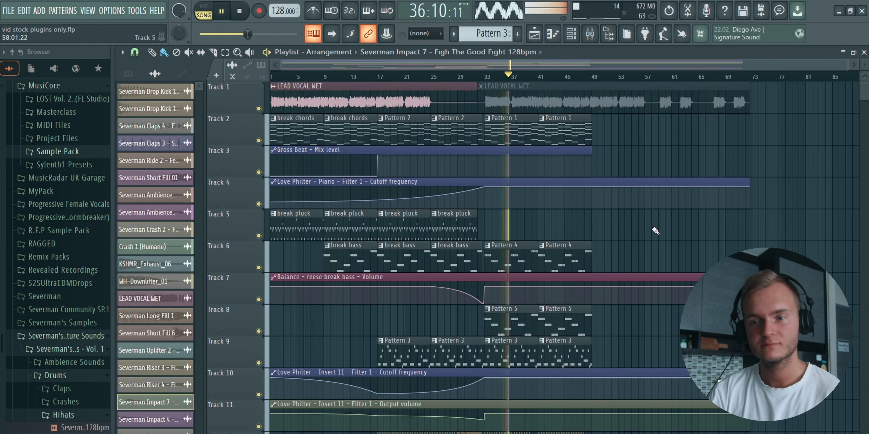
Inspect the level and effect chain of the Insert 11 mixer track during the drop, and return to the playlist
click(588, 38)
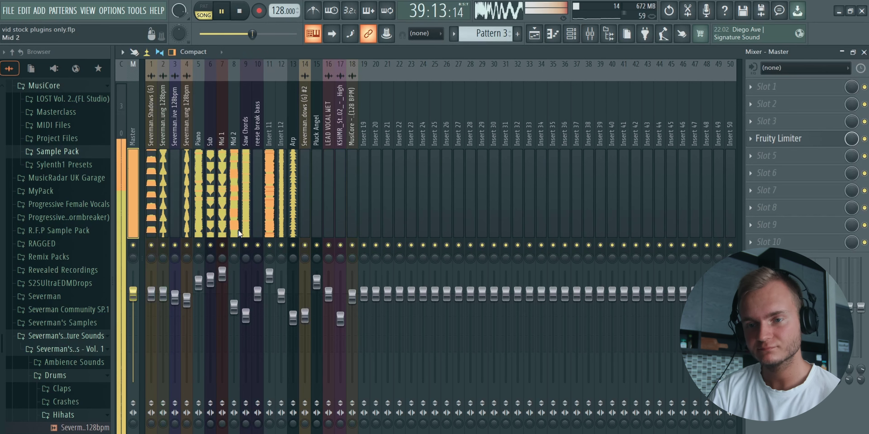
click(269, 276)
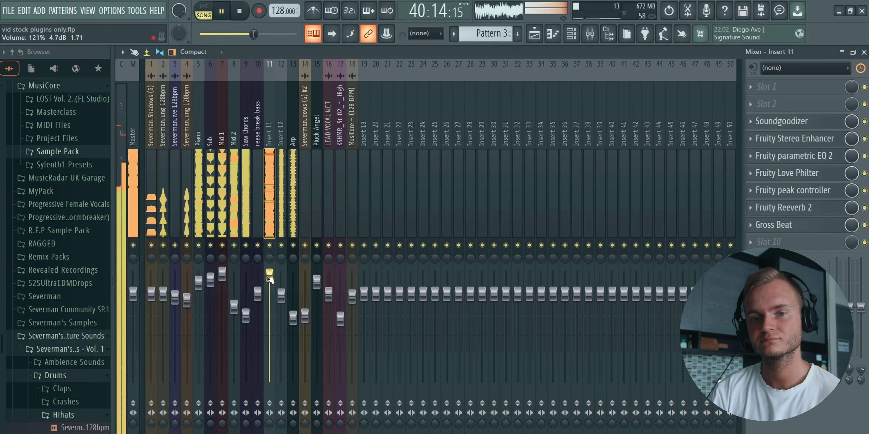
click(546, 34)
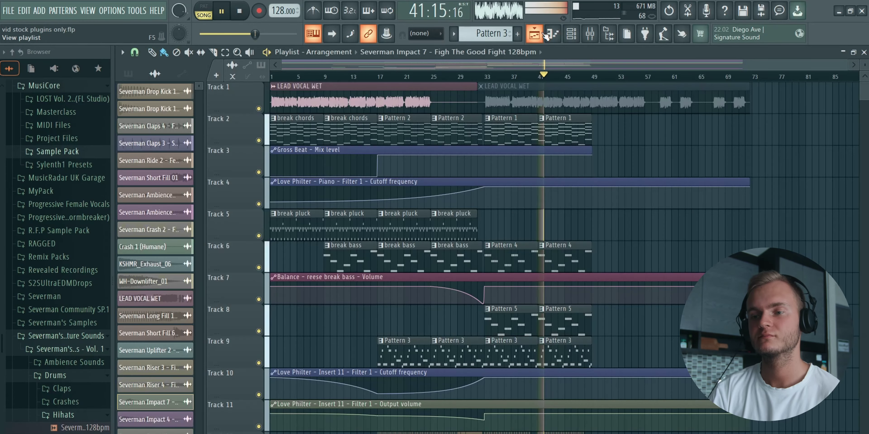
Place a copy of the Severman Impact 7 clip on track 31 at bar 49, listen to the drop's ending and stop playback
scroll(640, 167, down, 10)
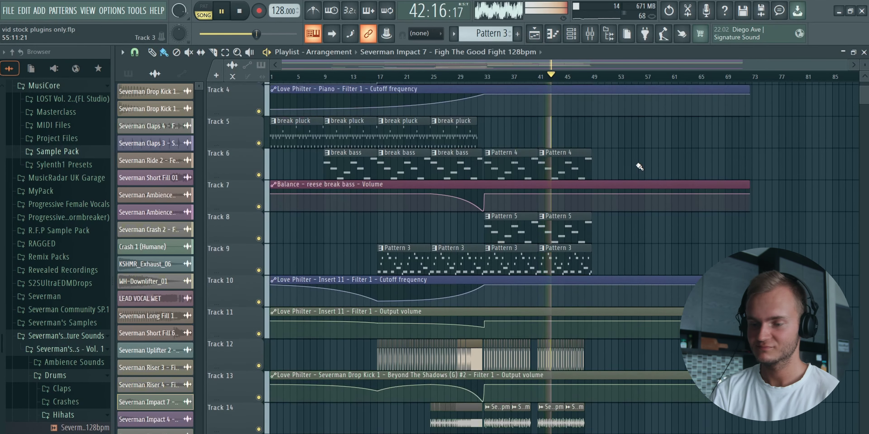
scroll(639, 166, down, 3)
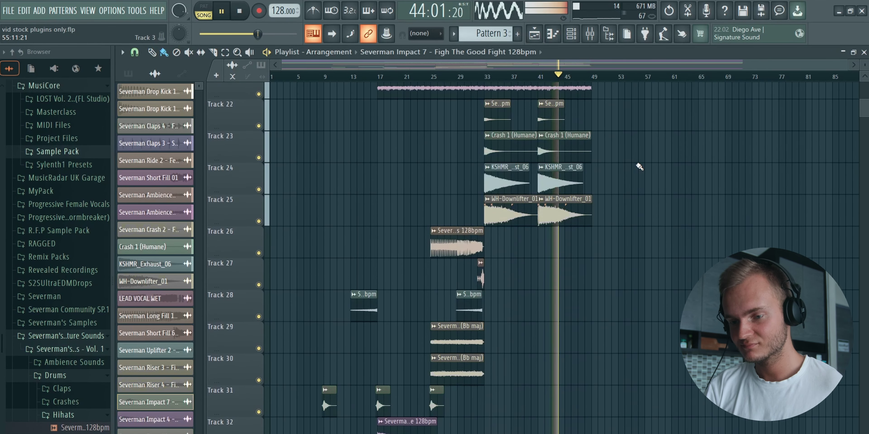
click(434, 308)
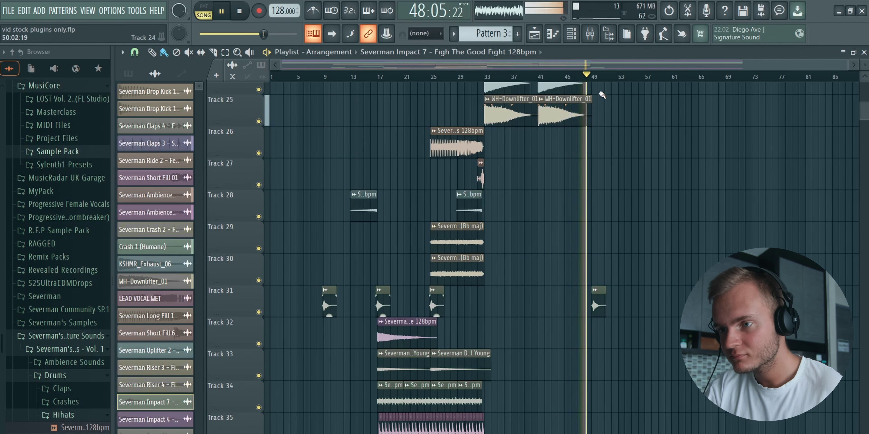
scroll(596, 77, up, 5)
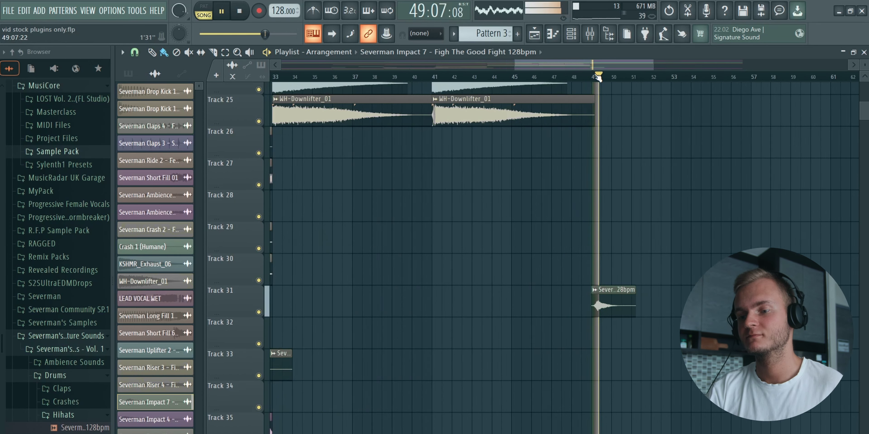
key(space)
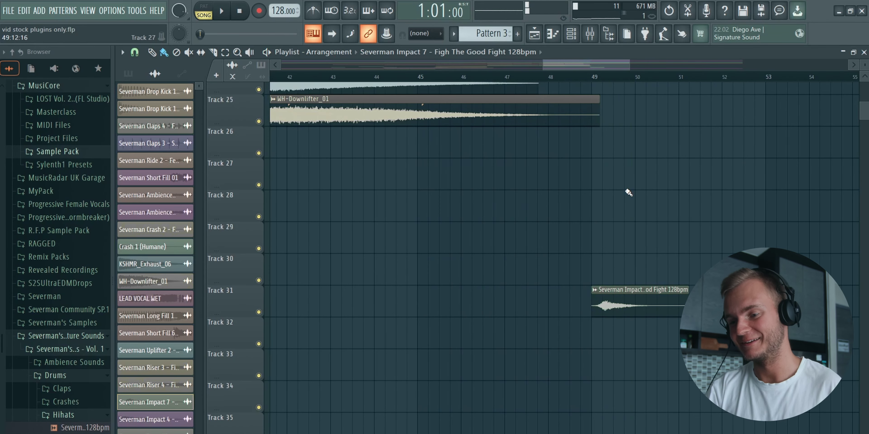